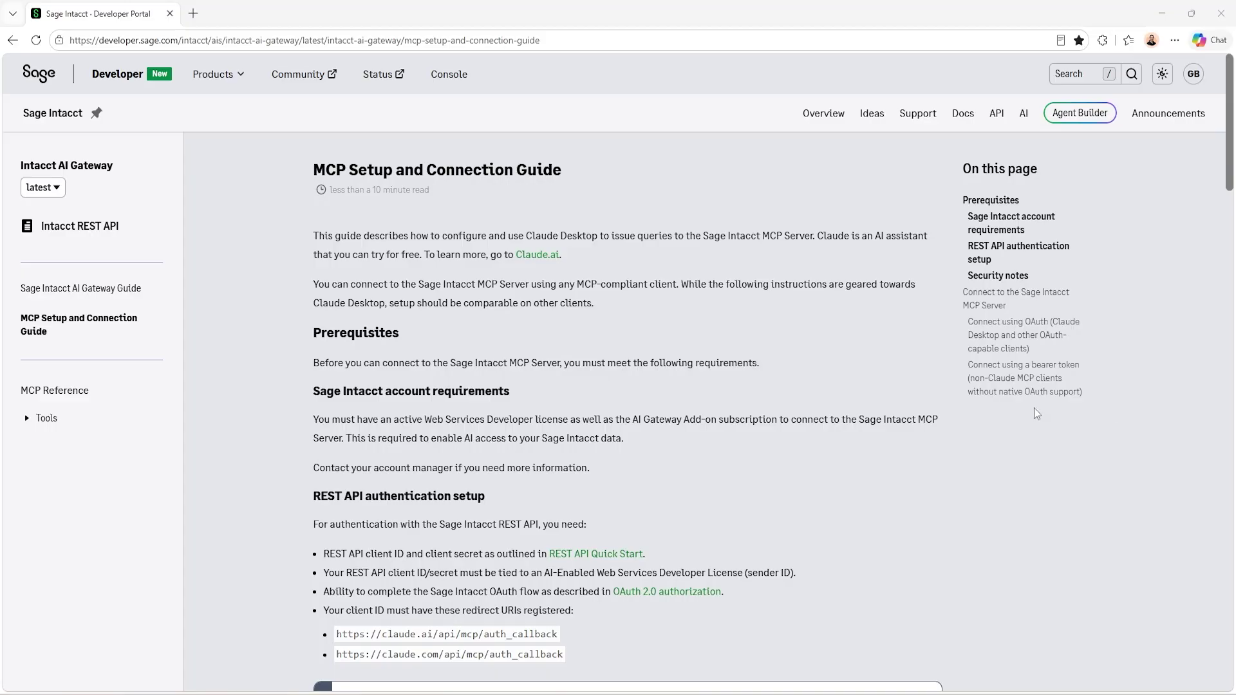
- Duplicate the MCP Setup and Connection Guide tab and open the organisation's Applications in the Developer Console
{"action": "right_click", "coordinate": [103, 17]}
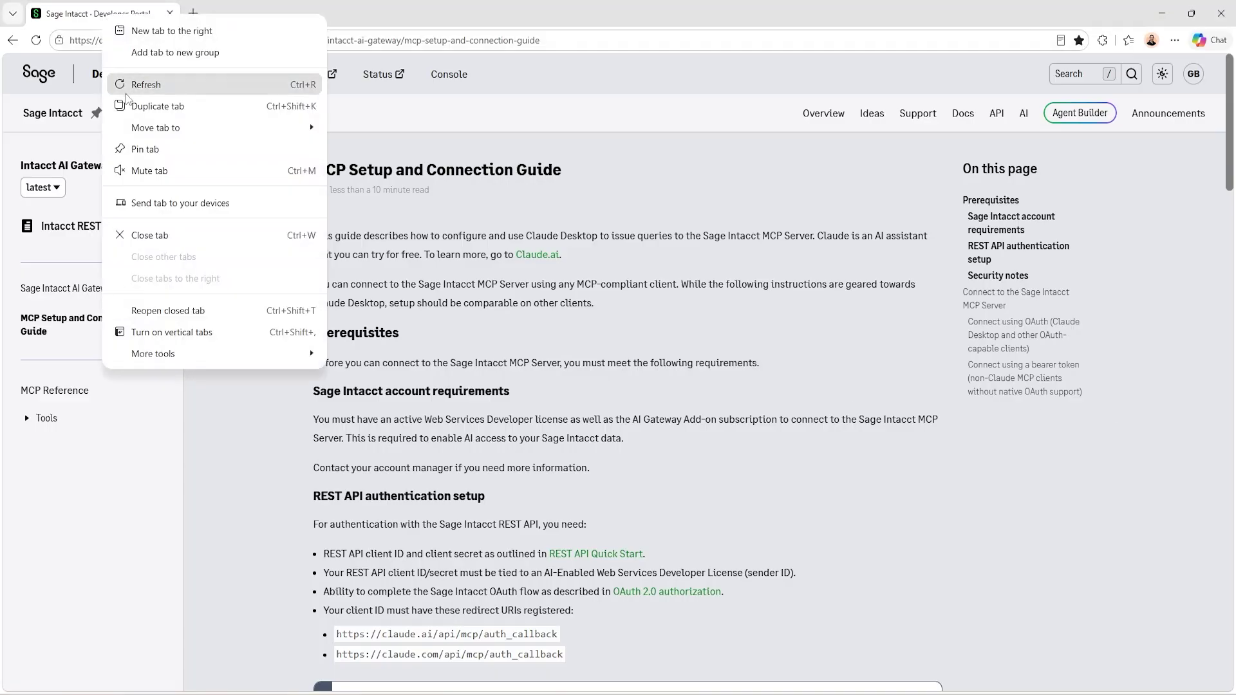
{"action": "left_click", "coordinate": [132, 108]}
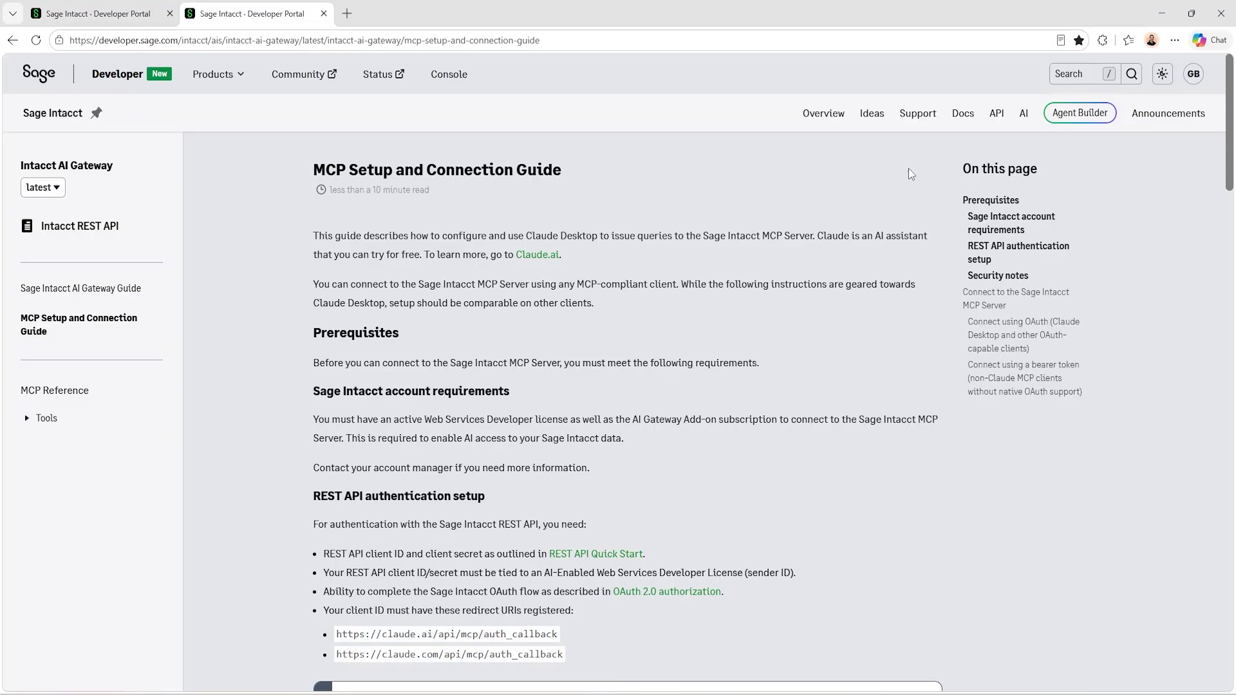
{"action": "left_click", "coordinate": [1195, 76]}
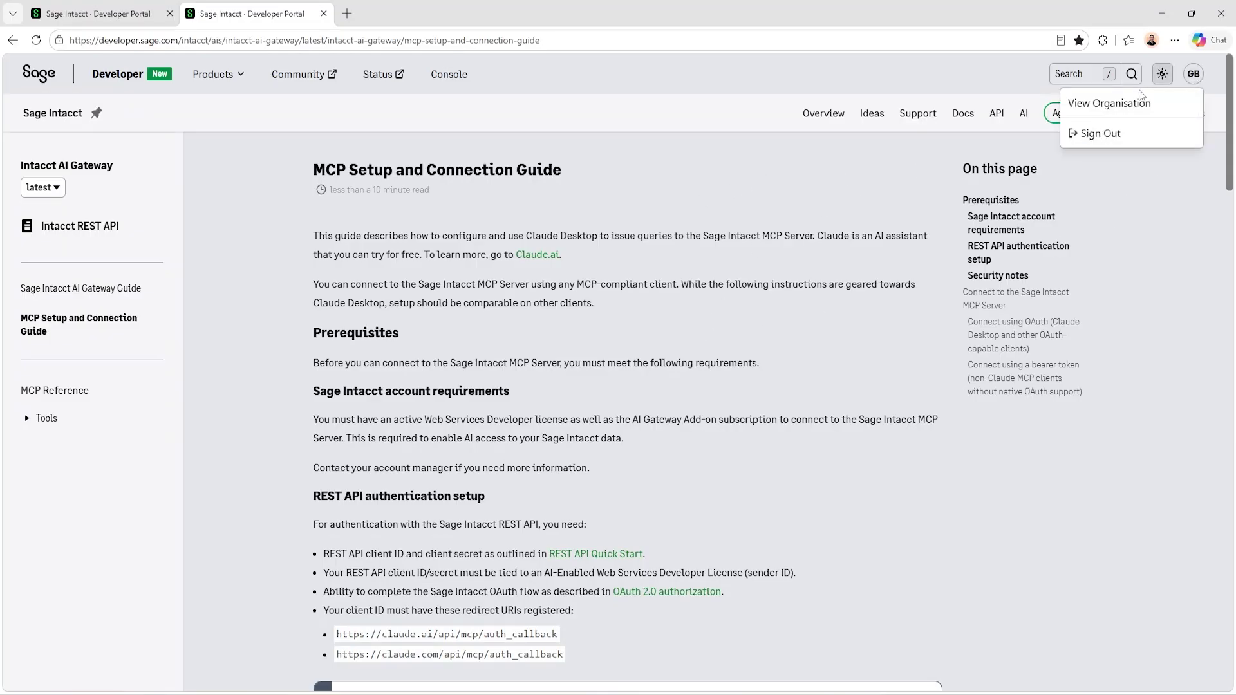
{"action": "left_click", "coordinate": [1114, 108]}
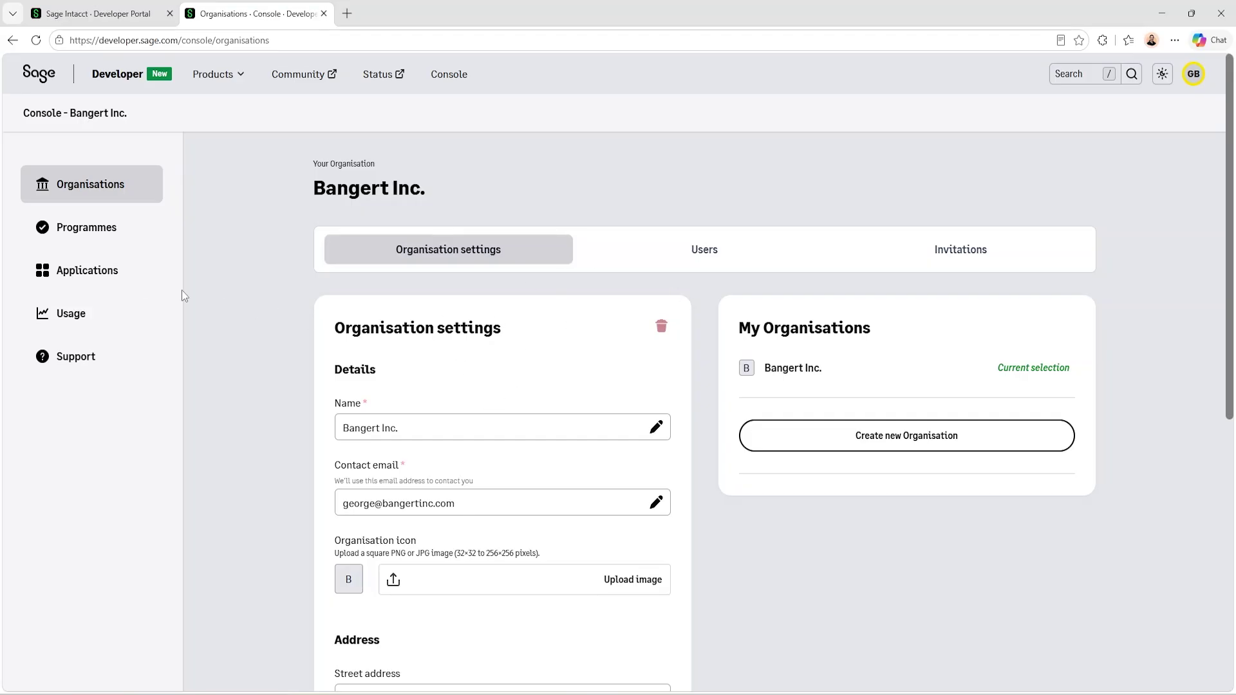
{"action": "left_click", "coordinate": [87, 274]}
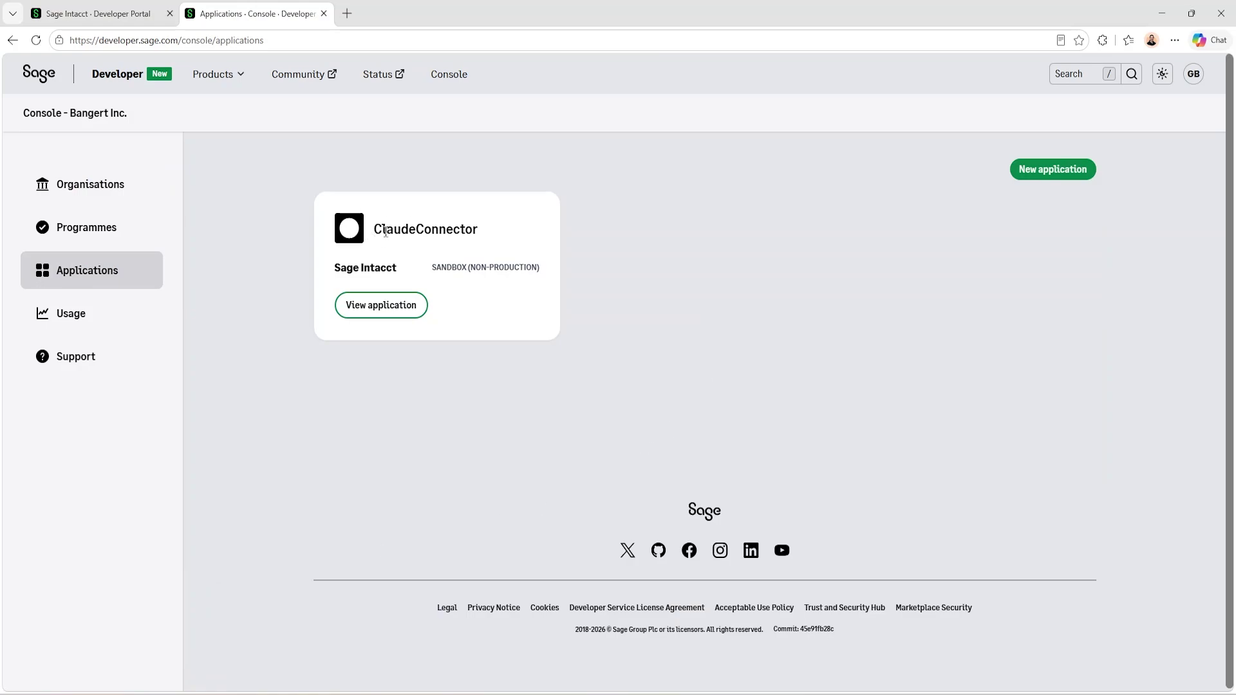
- Start a new application with the Sage Intacct API and move the setup guide's tab out into its own window
{"action": "left_click", "coordinate": [1049, 180]}
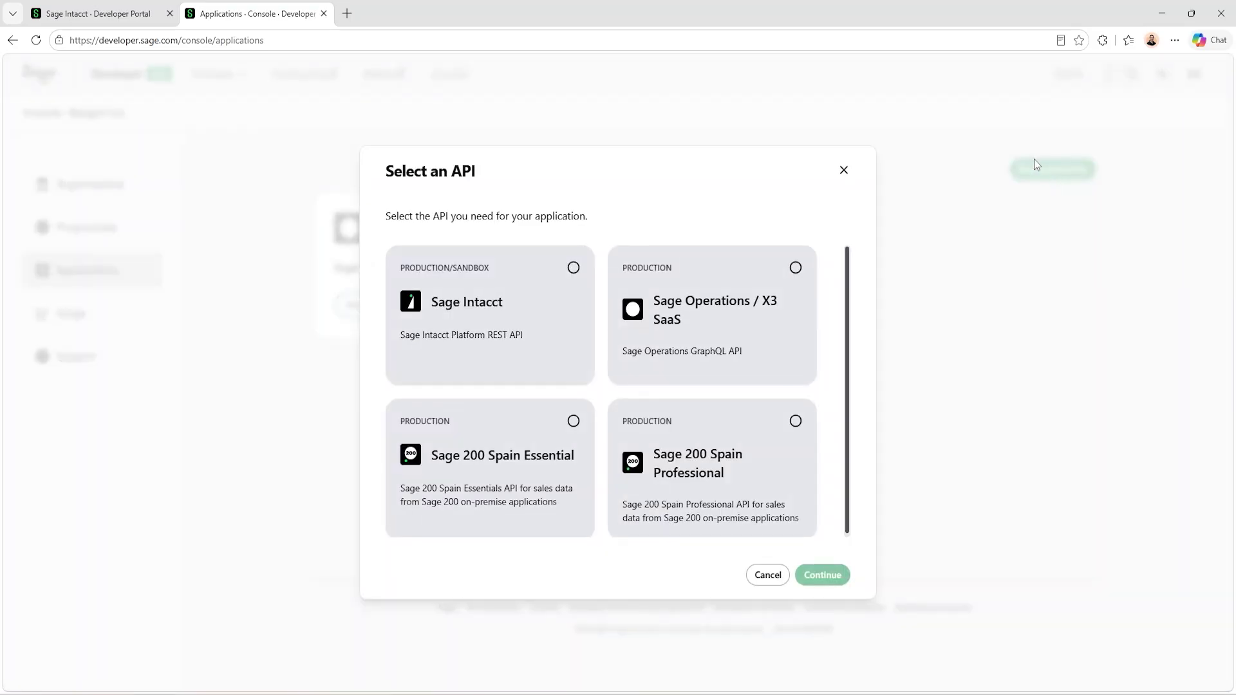
{"action": "left_click", "coordinate": [572, 269]}
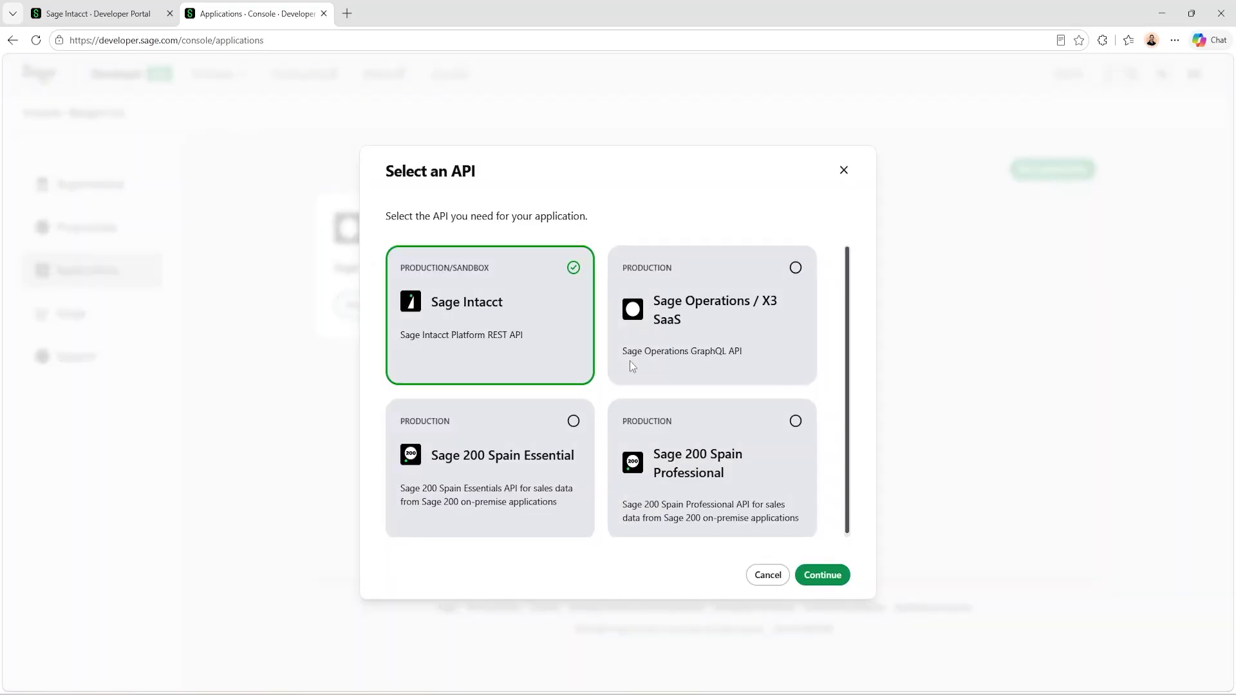
{"action": "left_click", "coordinate": [820, 579]}
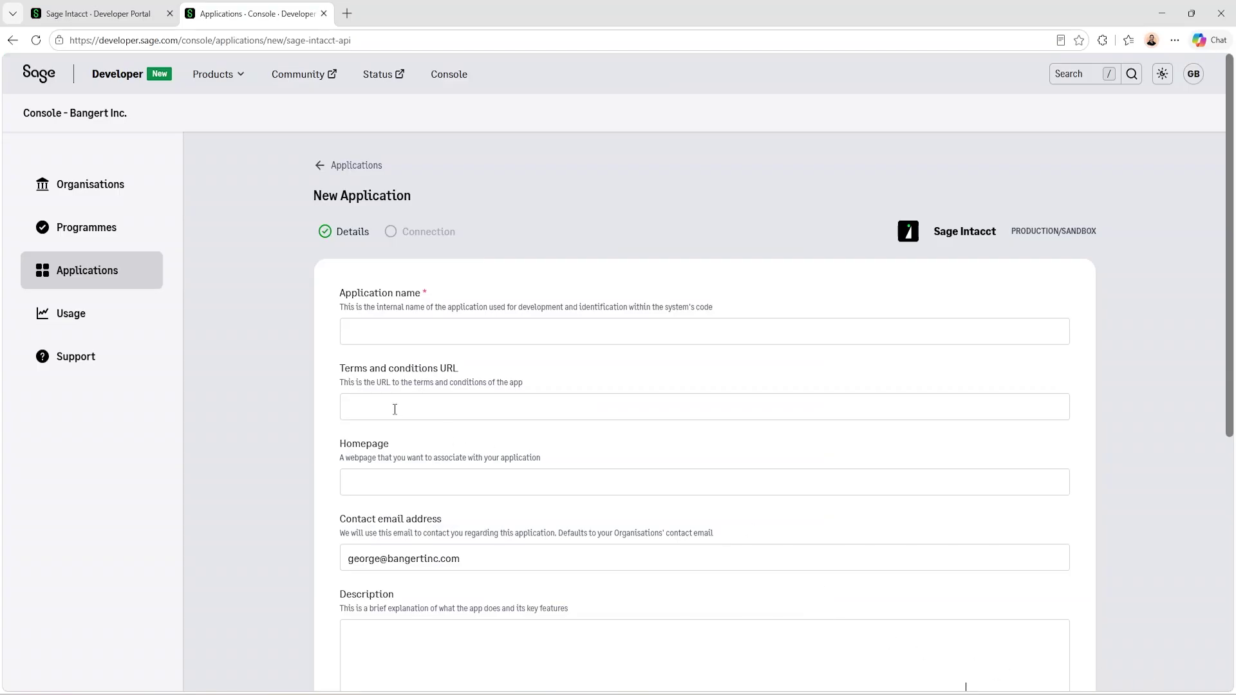
{"action": "left_click_drag", "start_coordinate": [76, 17], "coordinate": [1235, 226]}
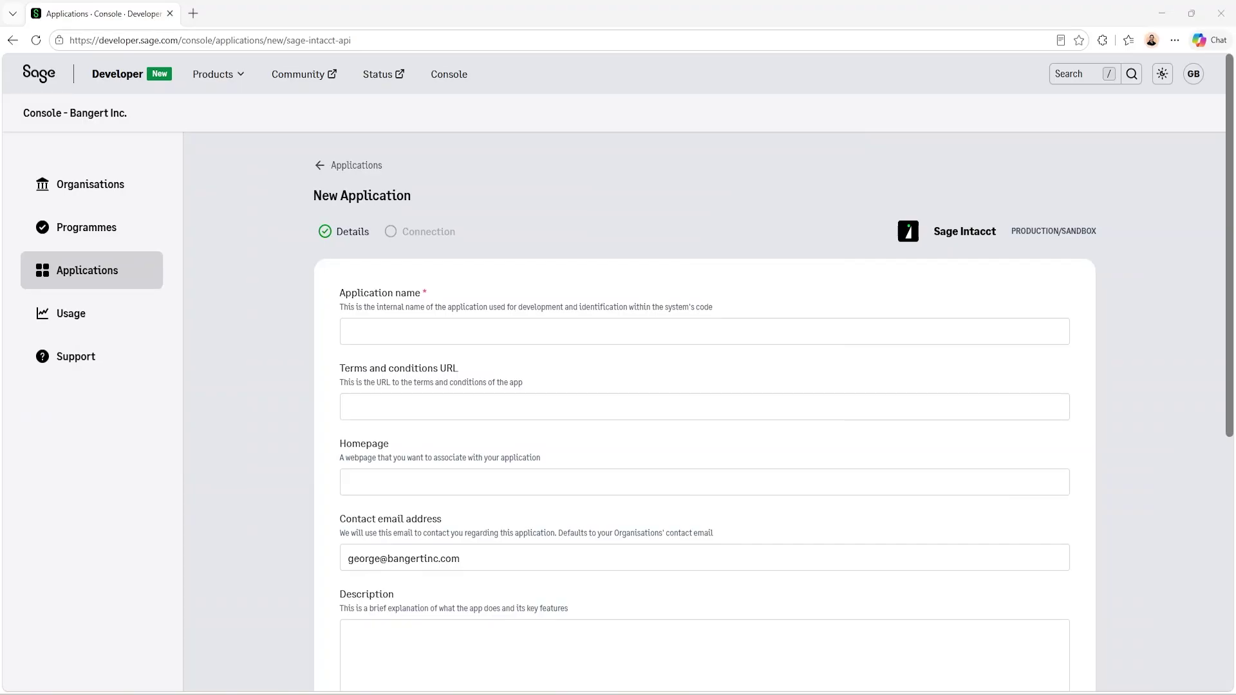
- Name the application ClaudeConnectorDemo and continue to its connection settings
{"action": "left_click", "coordinate": [581, 336]}
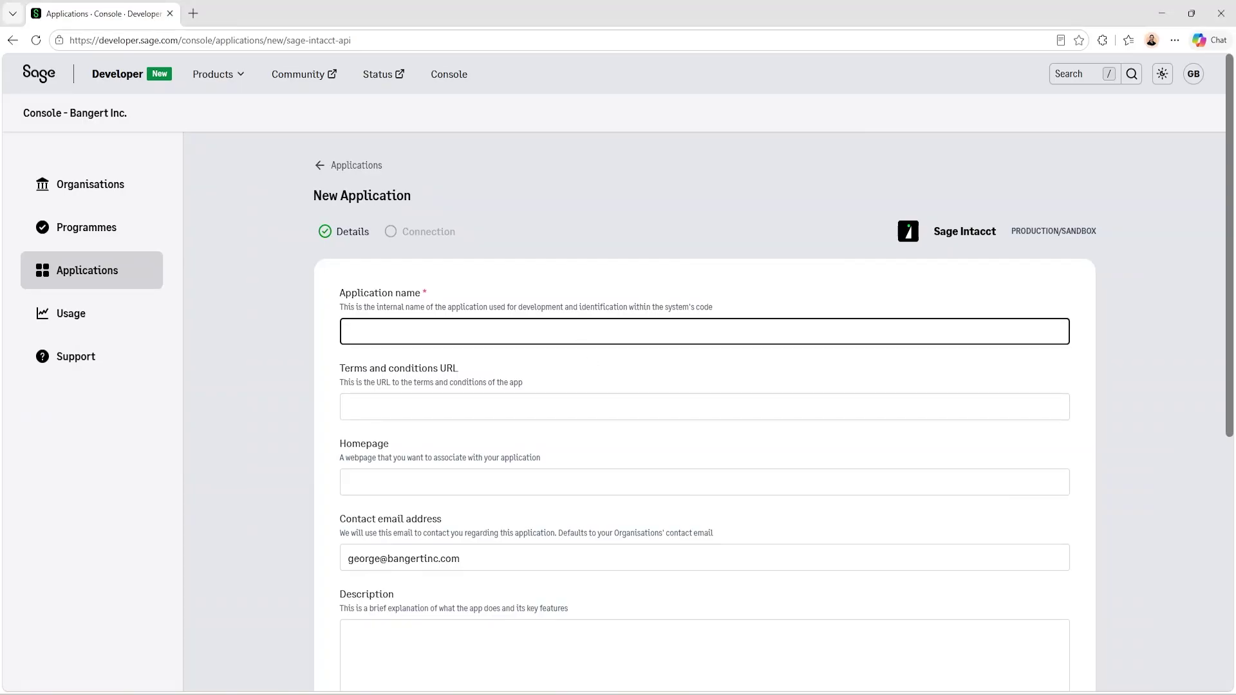
{"action": "type", "text": "ClaudeConnectorDemo"}
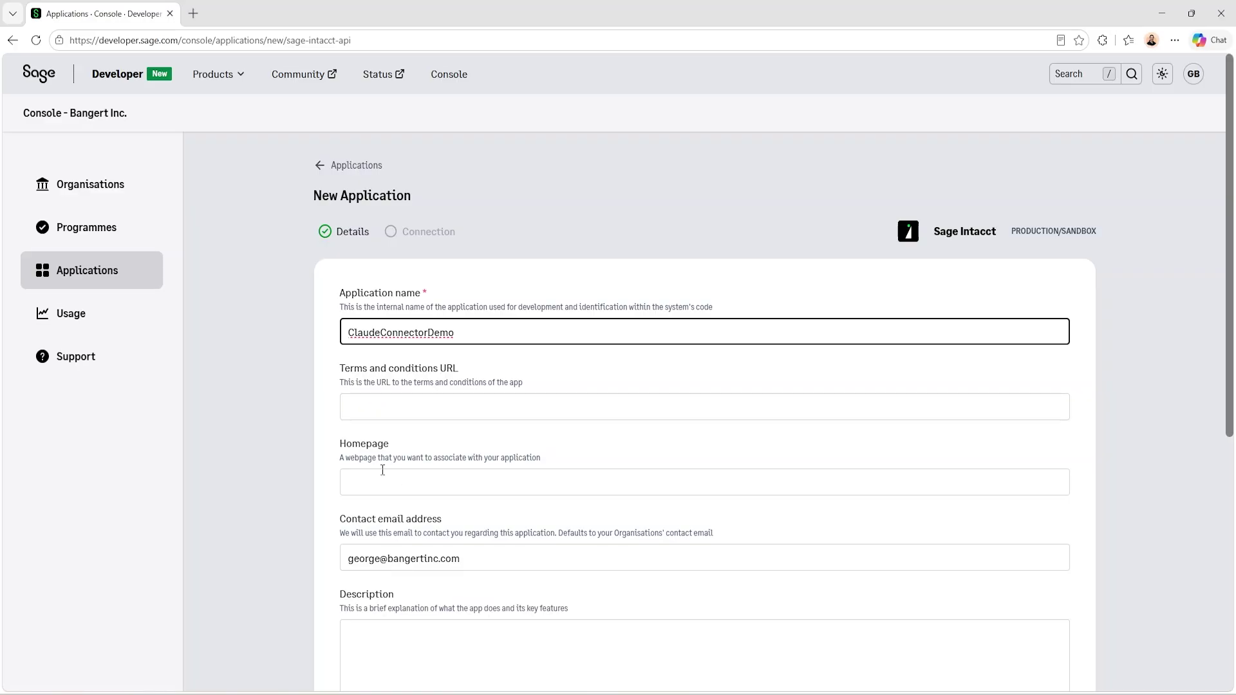
{"action": "scroll", "coordinate": [386, 473], "scroll_direction": "down", "scroll_amount": 1}
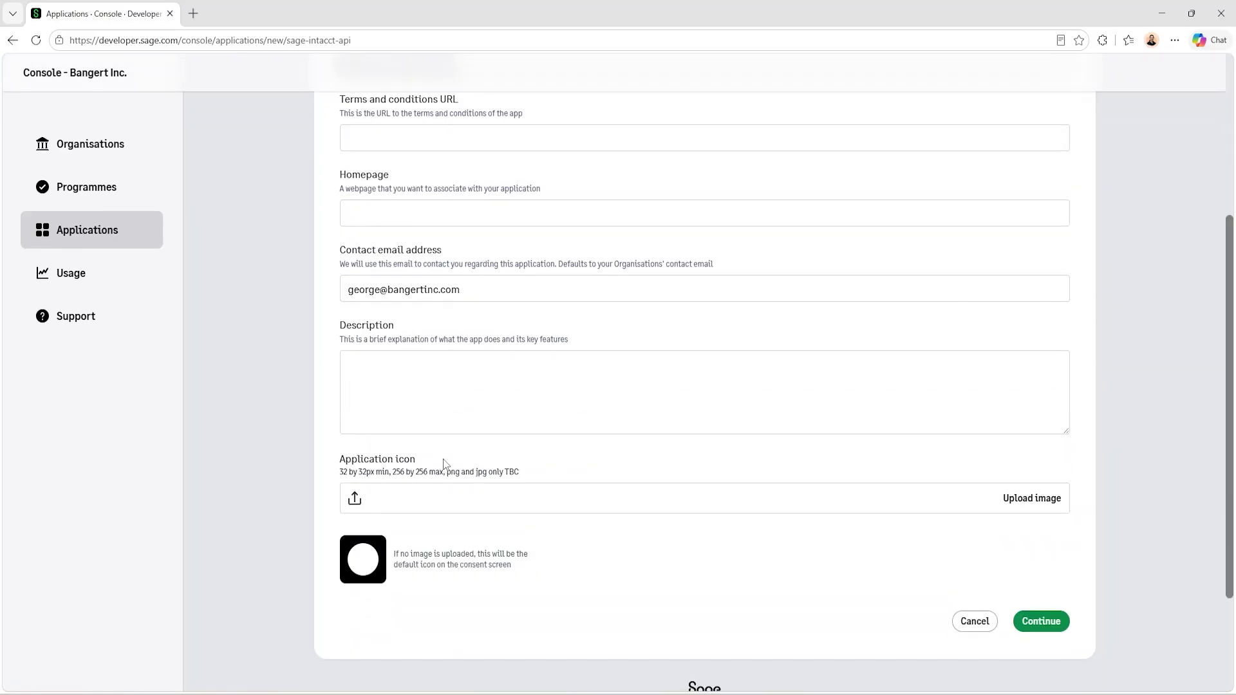
{"action": "scroll", "coordinate": [444, 460], "scroll_direction": "down", "scroll_amount": 3}
{"action": "scroll", "coordinate": [526, 365], "scroll_direction": "down", "scroll_amount": 1}
{"action": "scroll", "coordinate": [526, 364], "scroll_direction": "down", "scroll_amount": 2}
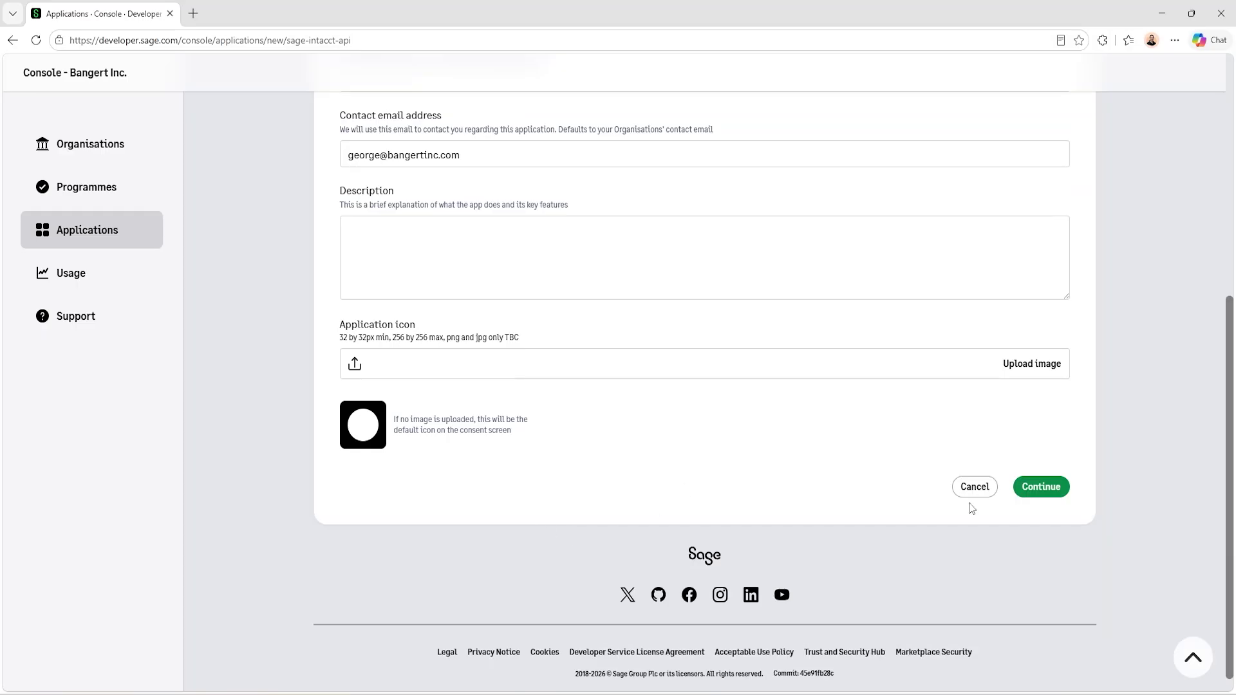
{"action": "left_click", "coordinate": [1041, 491]}
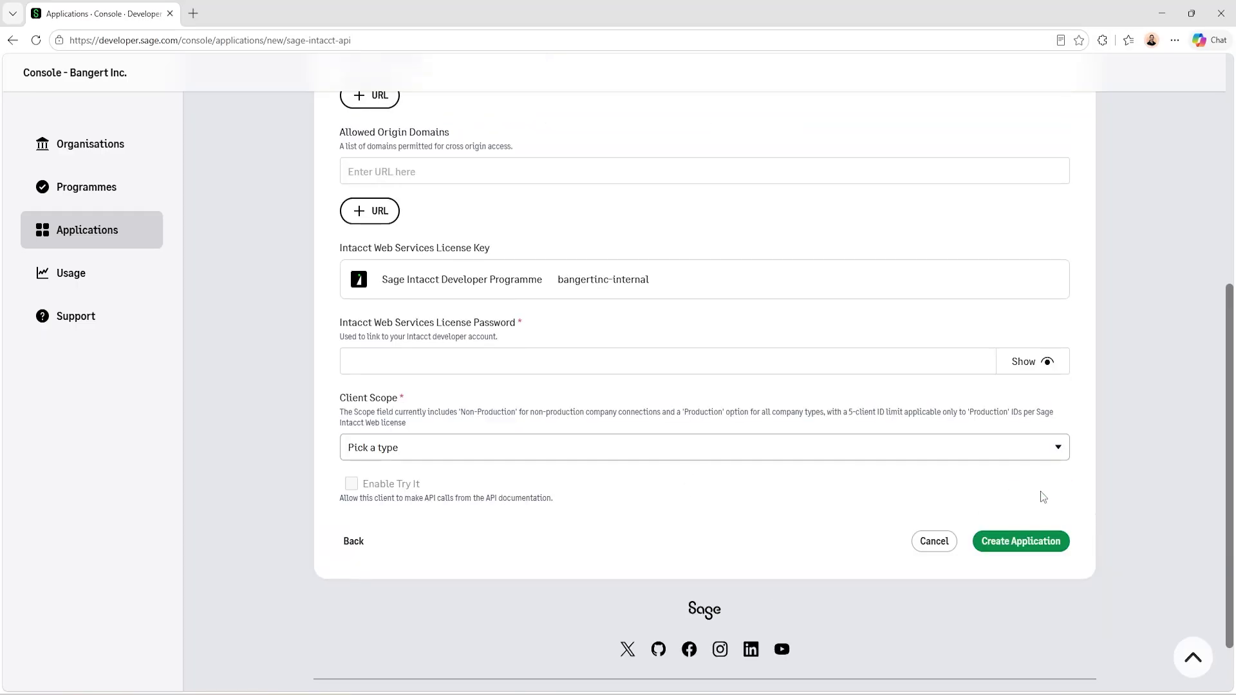
{"action": "scroll", "coordinate": [636, 525], "scroll_direction": "up", "scroll_amount": 2}
{"action": "scroll", "coordinate": [637, 529], "scroll_direction": "up", "scroll_amount": 3}
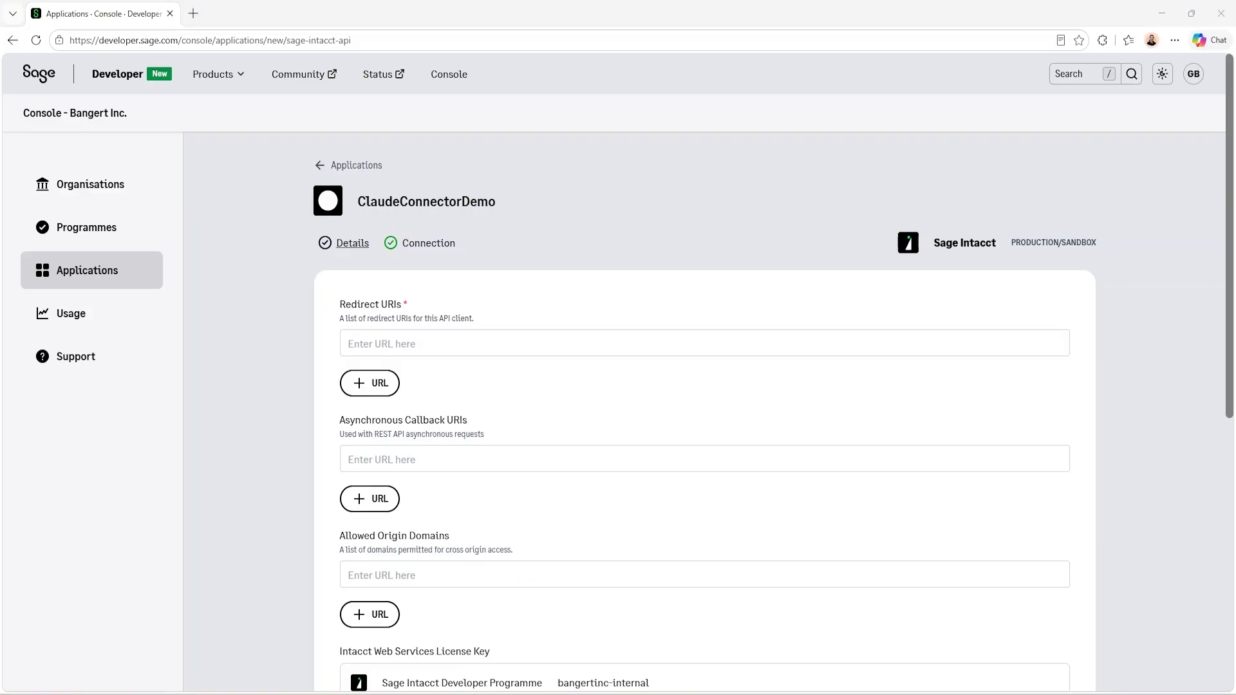
{"action": "left_click", "coordinate": [456, 352]}
{"action": "type", "text": "https://claude.ai/api/mcp/auth_callback"}
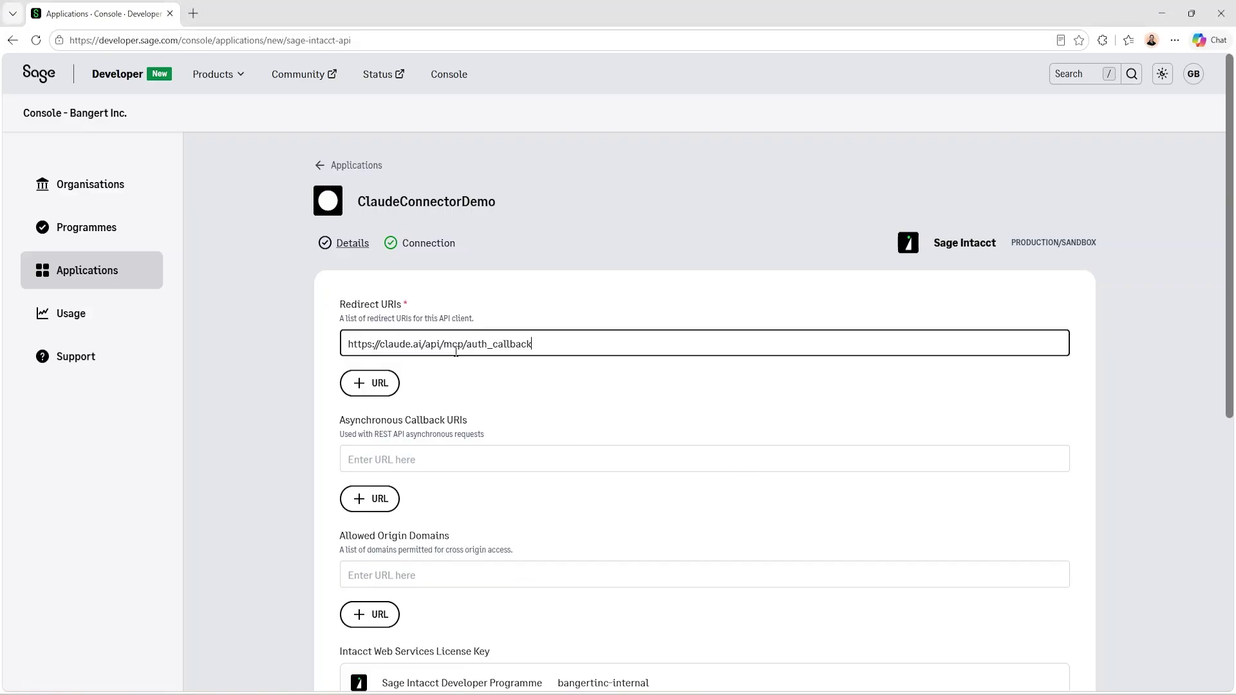
{"action": "left_click", "coordinate": [370, 386]}
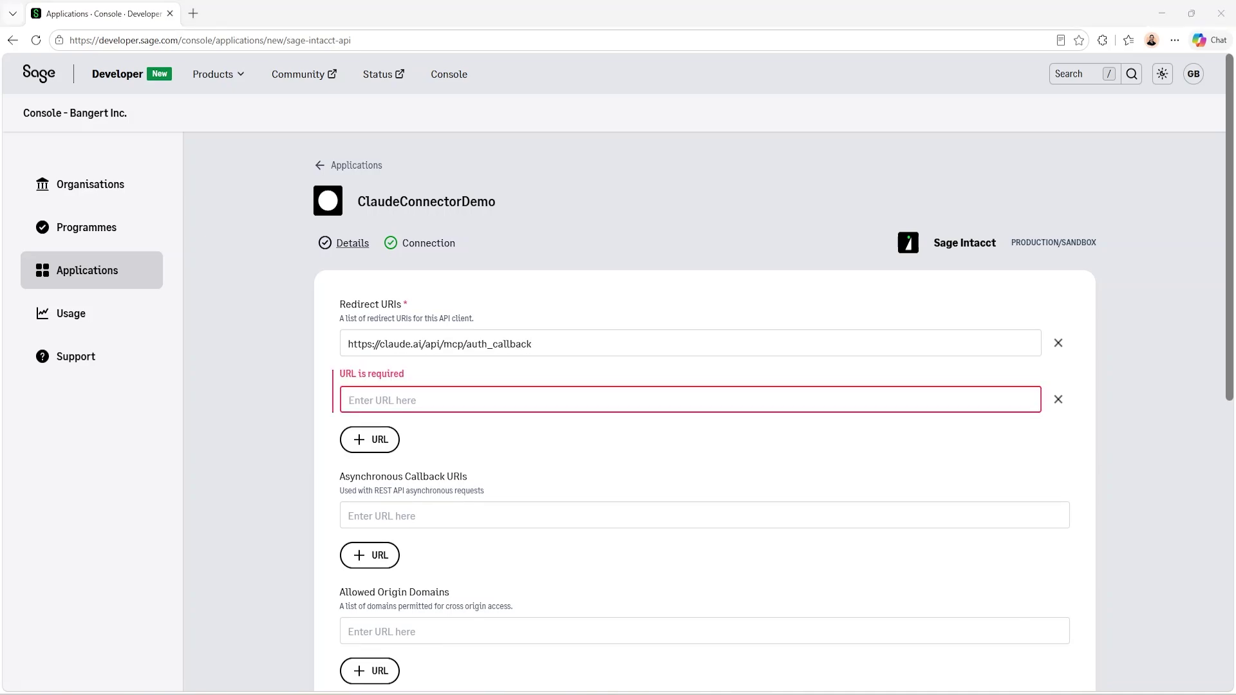
{"action": "left_click", "coordinate": [496, 387]}
{"action": "type", "text": "https://claude.com/api/mcp/auth_callback"}
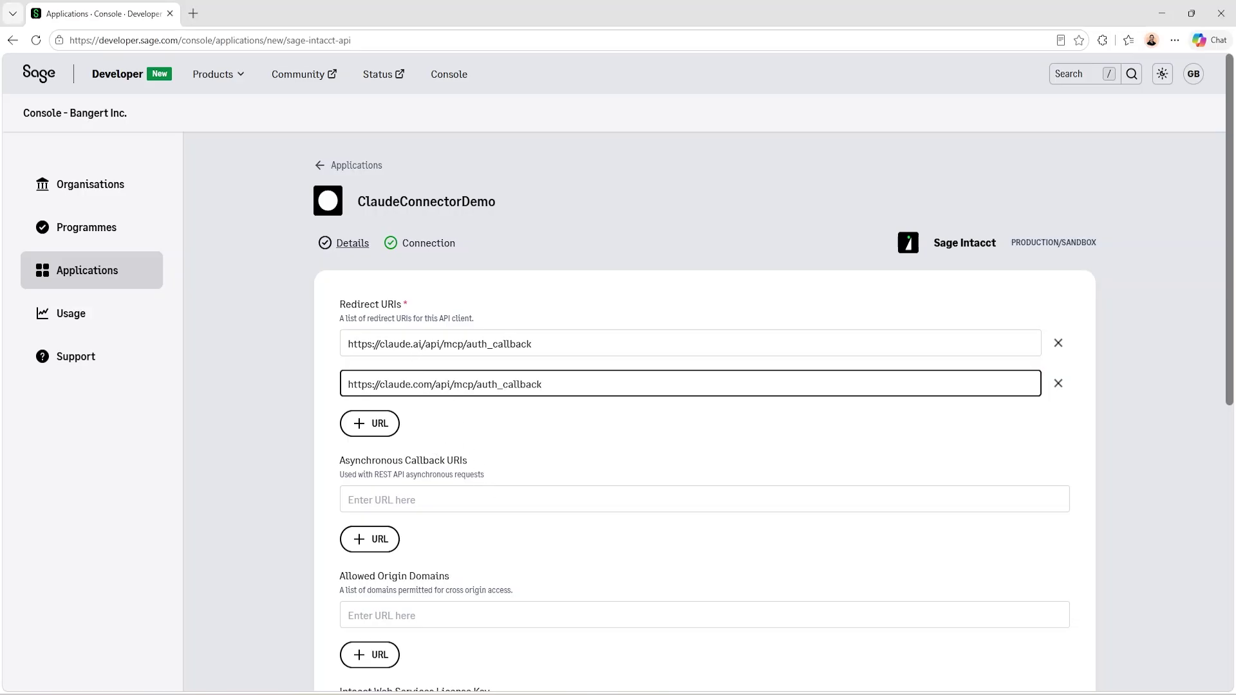
- Enter the Intacct Web Services License Password for the application
{"action": "scroll", "coordinate": [1013, 447], "scroll_direction": "down", "scroll_amount": 1}
{"action": "scroll", "coordinate": [1004, 438], "scroll_direction": "down", "scroll_amount": 3}
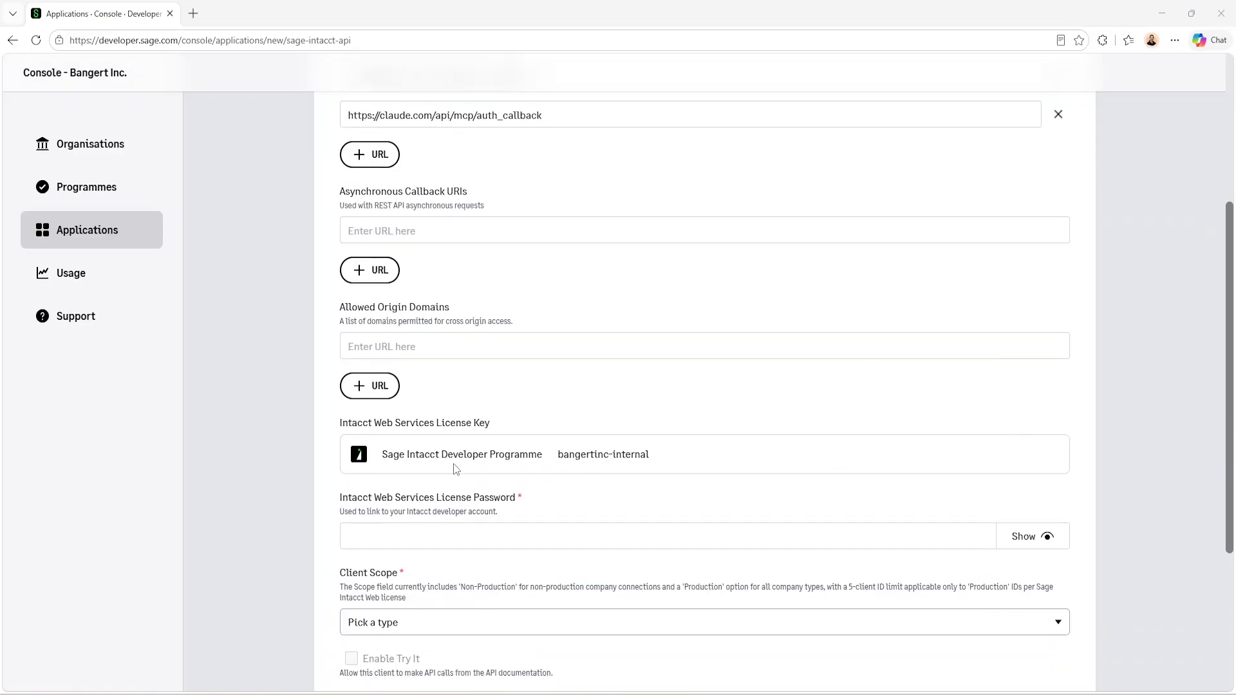
{"action": "scroll", "coordinate": [493, 390], "scroll_direction": "down", "scroll_amount": 1}
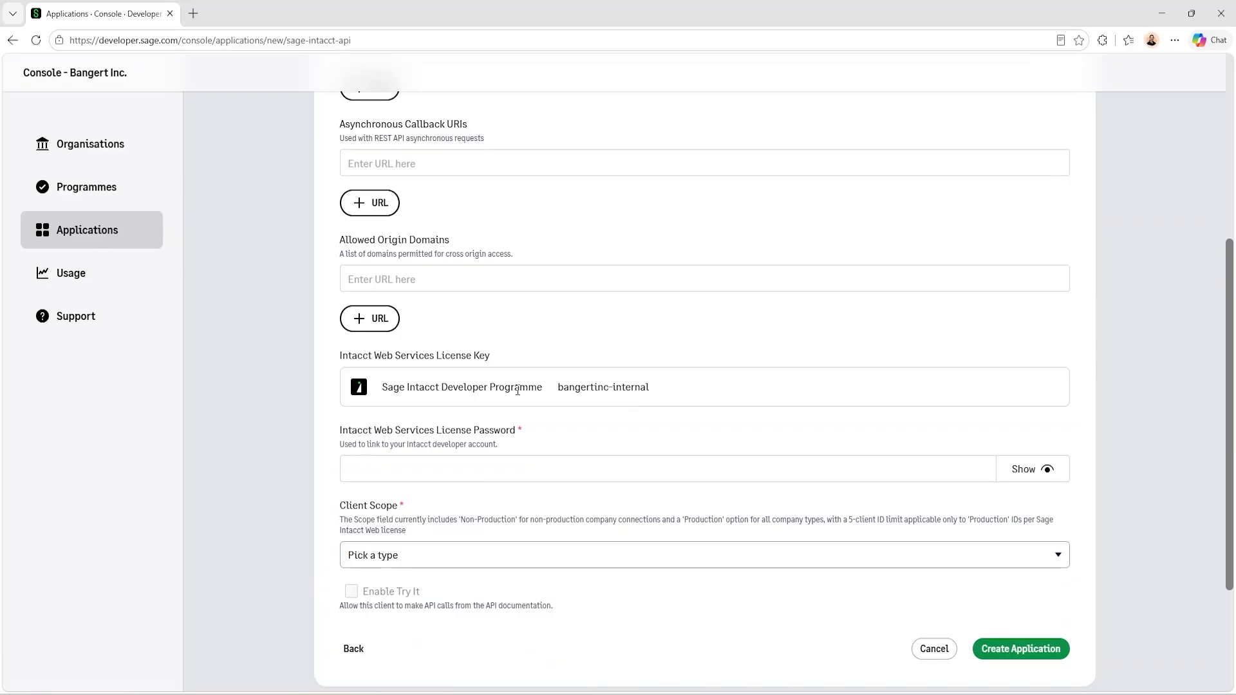
{"action": "double_click", "coordinate": [590, 388]}
{"action": "left_click", "coordinate": [589, 390]}
{"action": "left_click", "coordinate": [483, 466]}
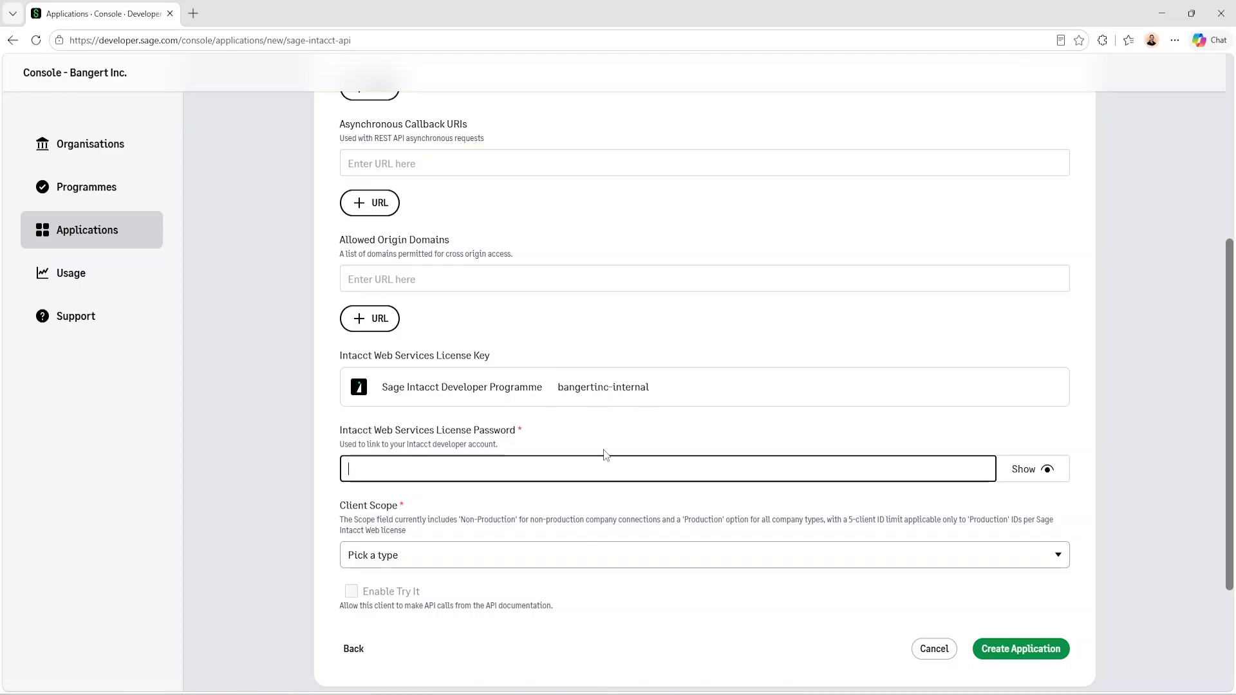
{"action": "type", "text": "•••••••••••••"}
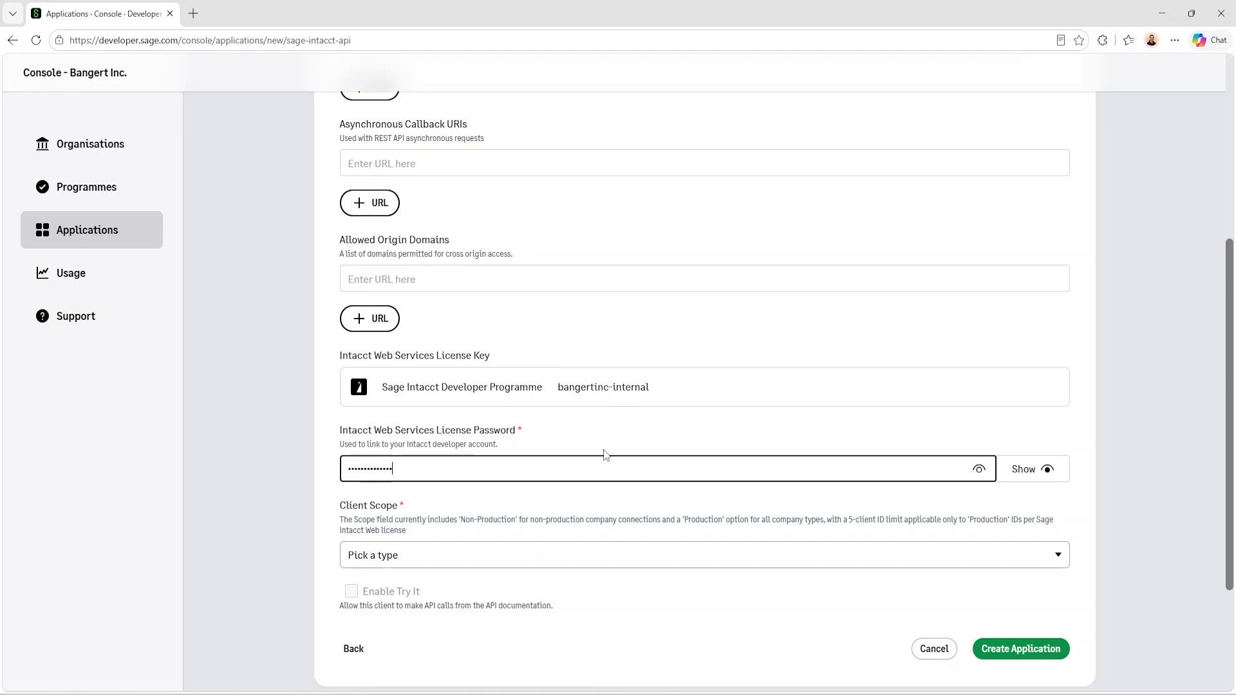
- Set the client scope to Non-Production and create the application
{"action": "left_click", "coordinate": [449, 555]}
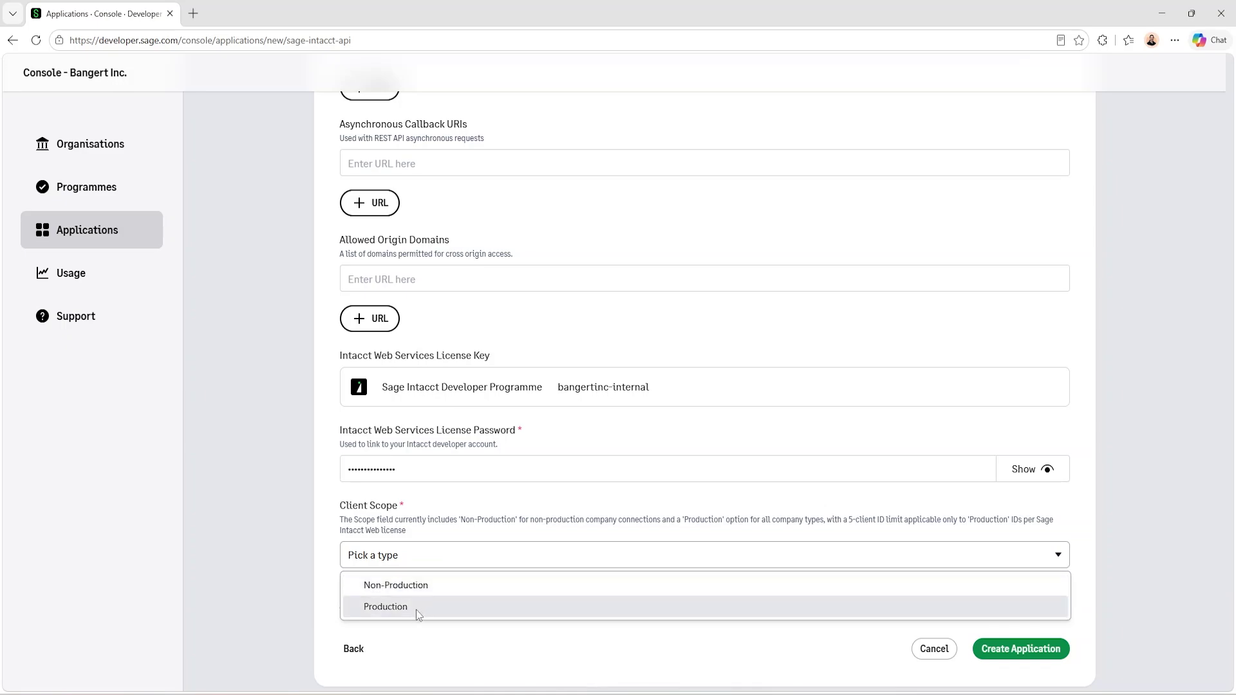
{"action": "left_click", "coordinate": [417, 587]}
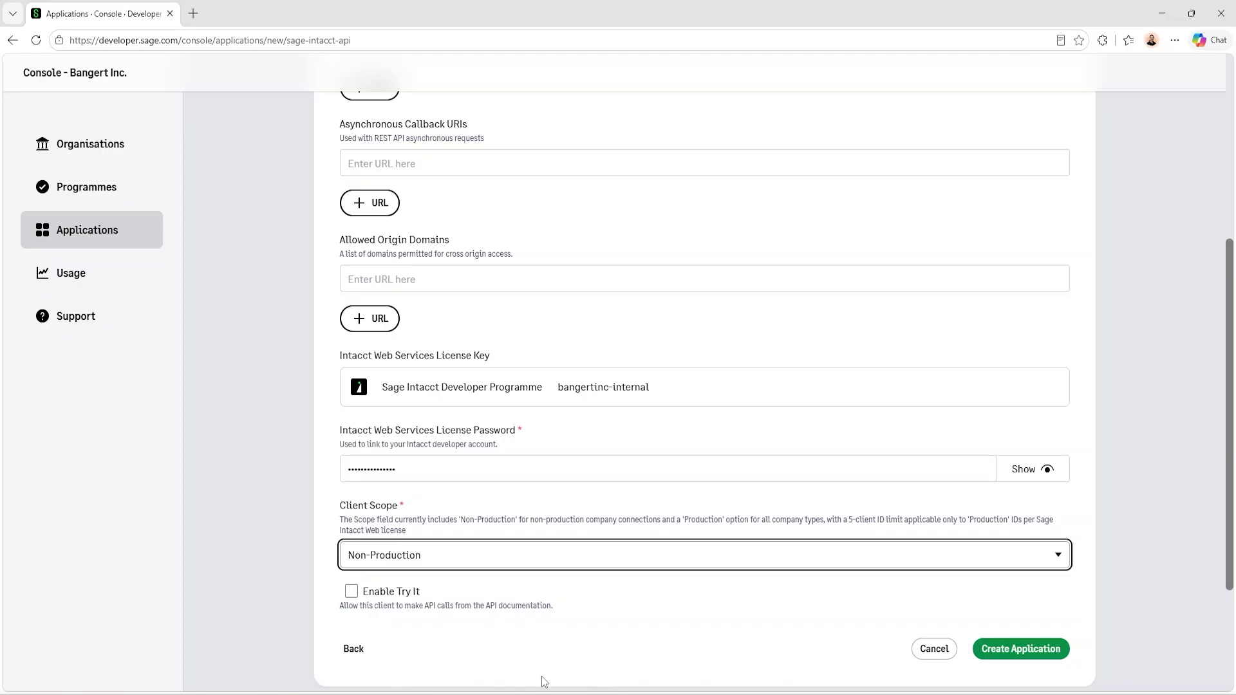
{"action": "scroll", "coordinate": [687, 627], "scroll_direction": "down", "scroll_amount": 2}
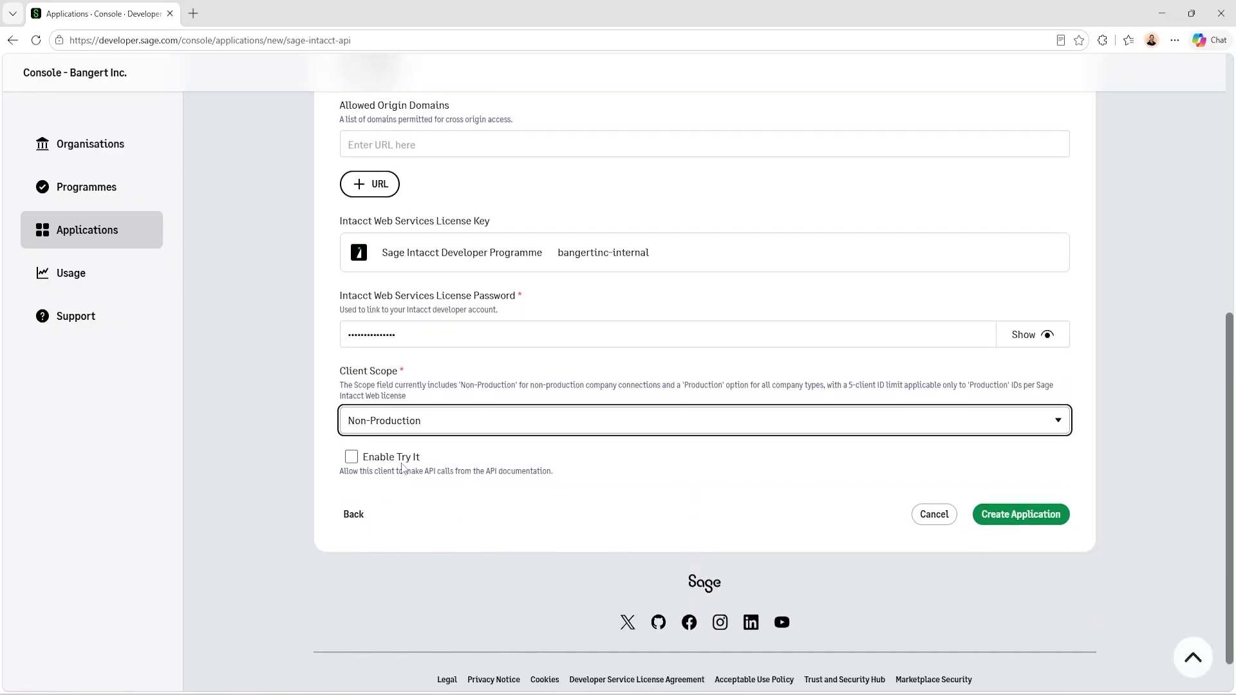
{"action": "left_click", "coordinate": [994, 515]}
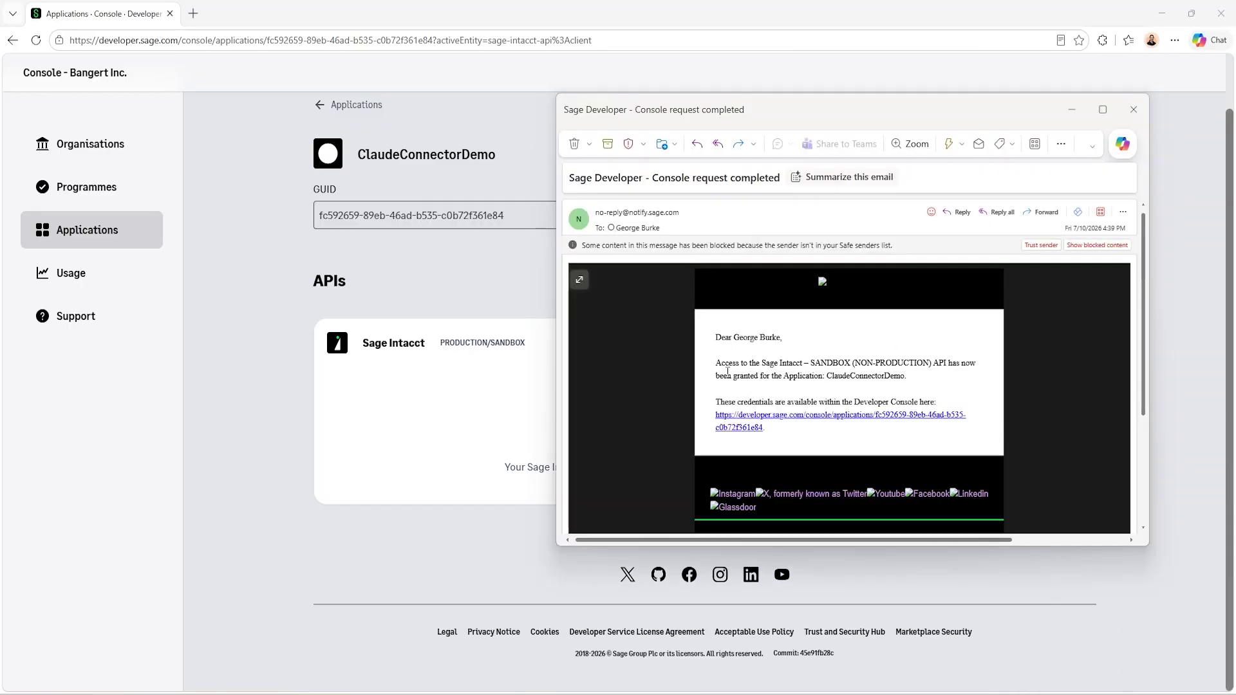
- Read the API access e-mail, close it and refresh the application's page to view its credentials
{"action": "left_click_drag", "start_coordinate": [725, 364], "coordinate": [821, 375]}
{"action": "left_click", "coordinate": [813, 347]}
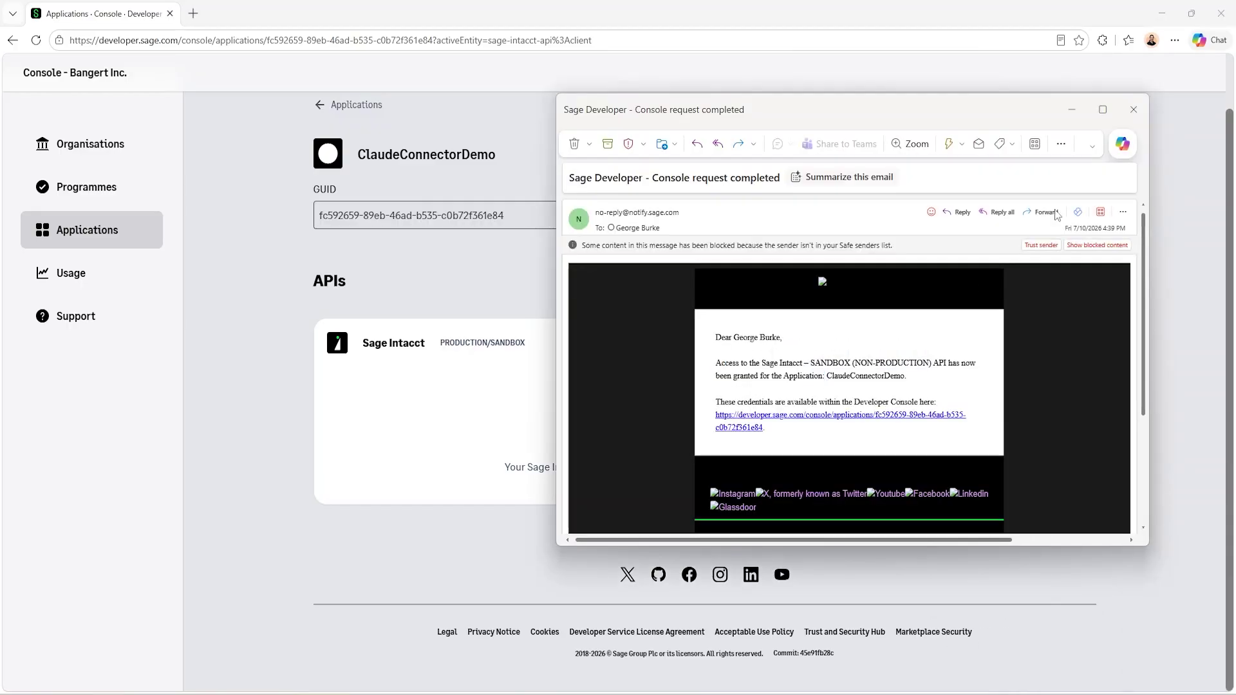
{"action": "left_click", "coordinate": [1135, 109]}
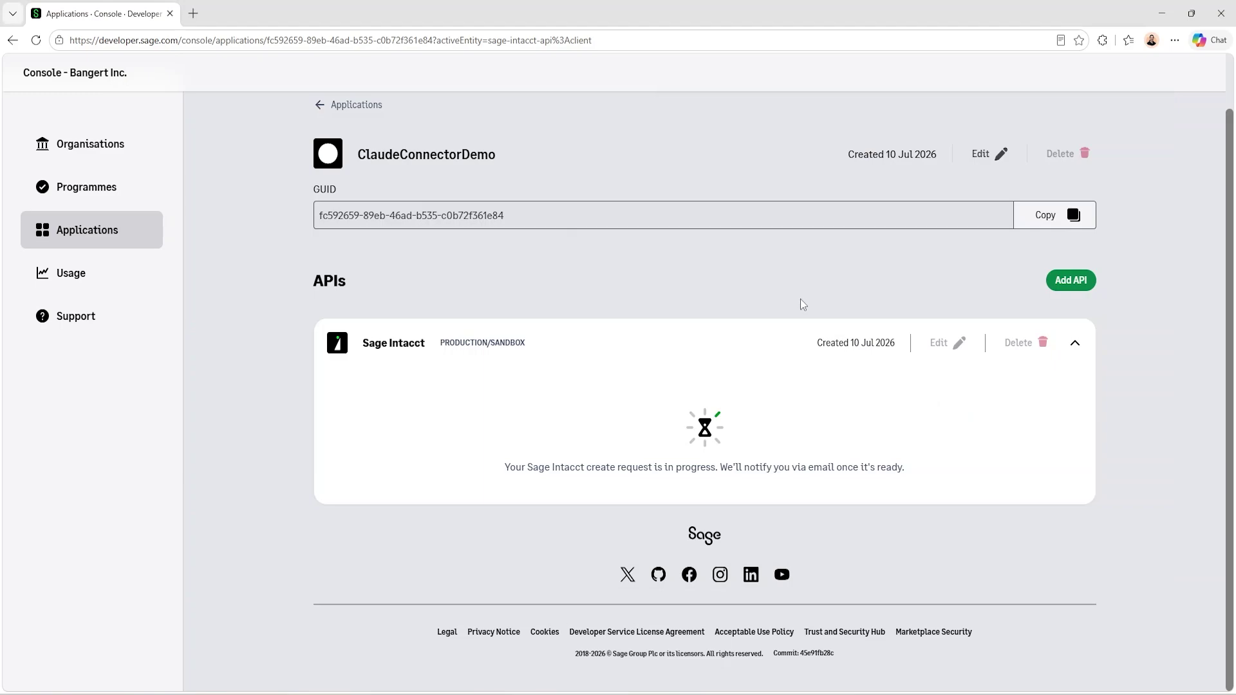
{"action": "key", "text": "F5"}
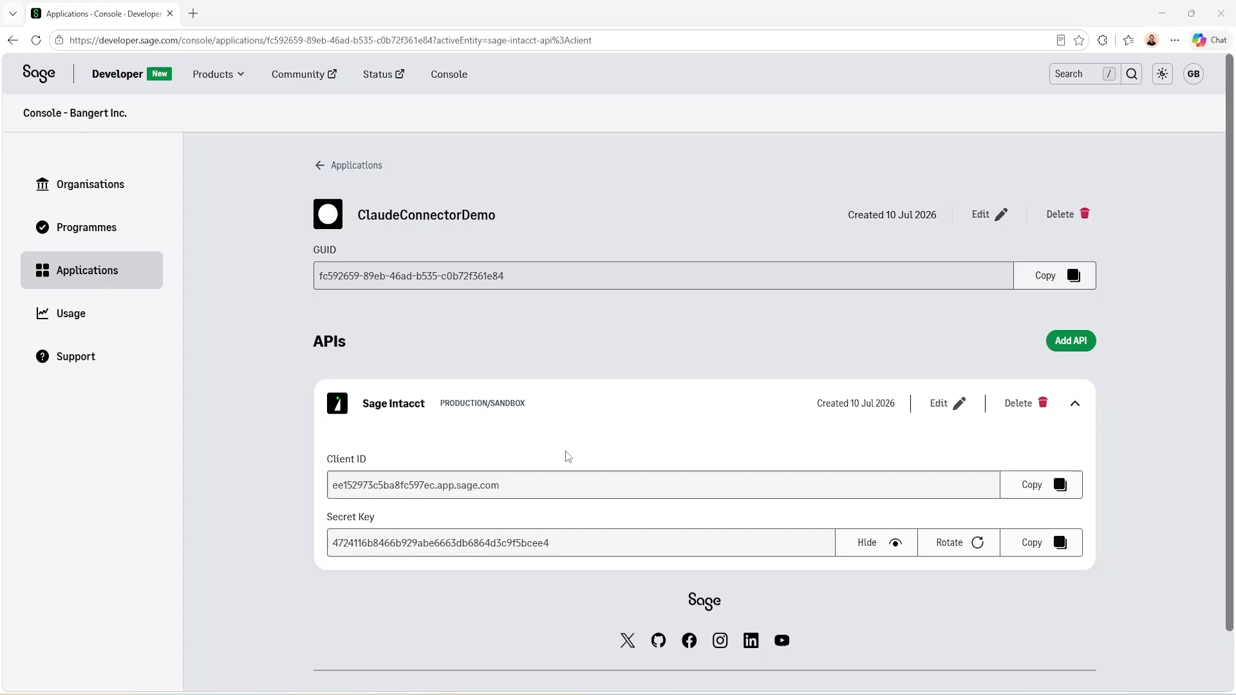
- Switch to Claude and open the form for adding a custom connector, including its advanced settings
{"action": "left_click", "coordinate": [633, 673]}
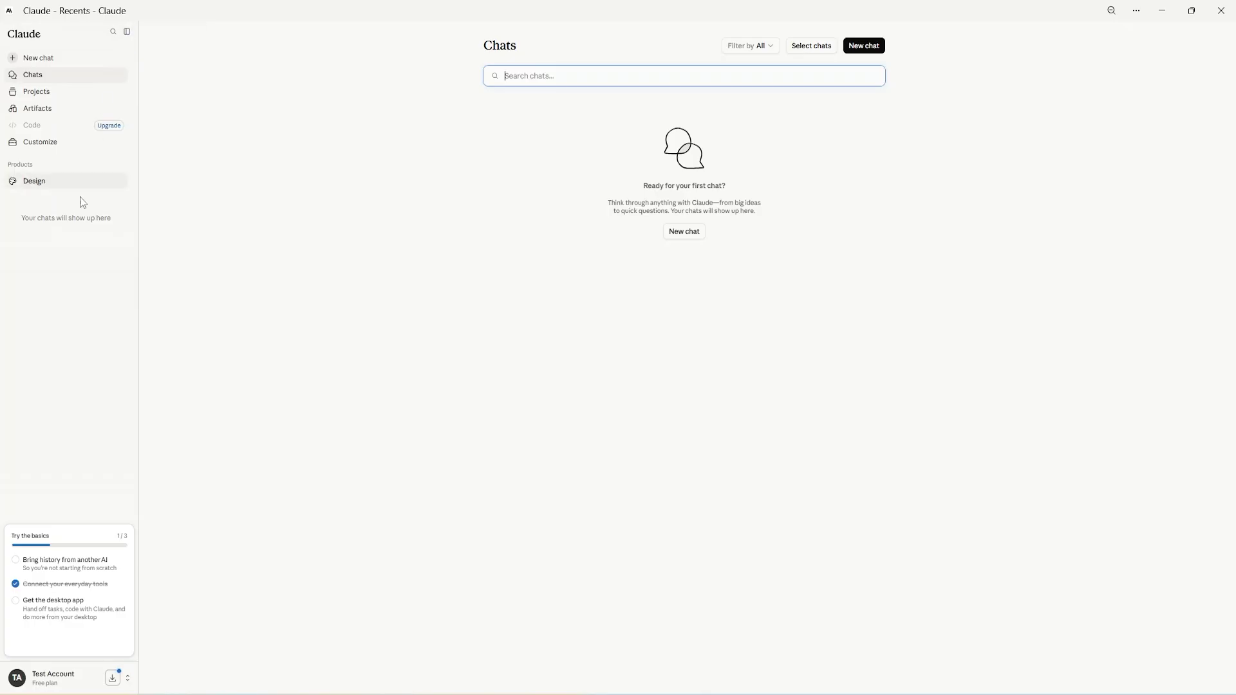
{"action": "left_click", "coordinate": [47, 146]}
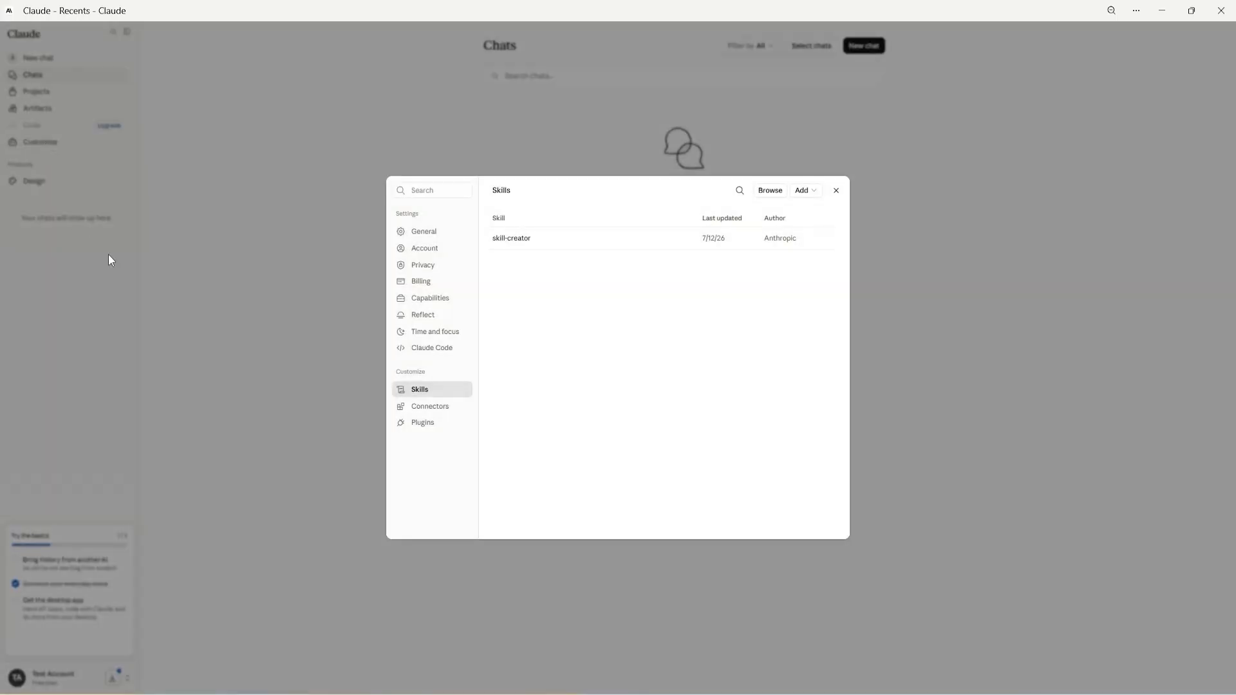
{"action": "left_click", "coordinate": [414, 415]}
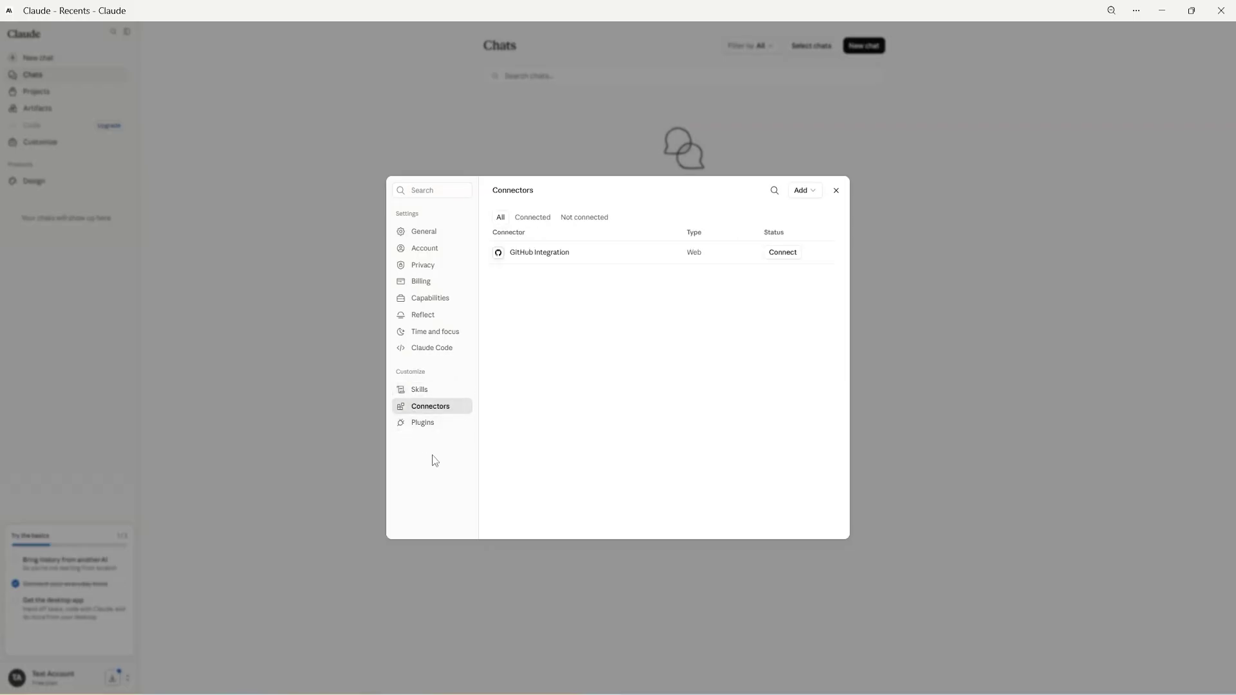
{"action": "left_click", "coordinate": [801, 193]}
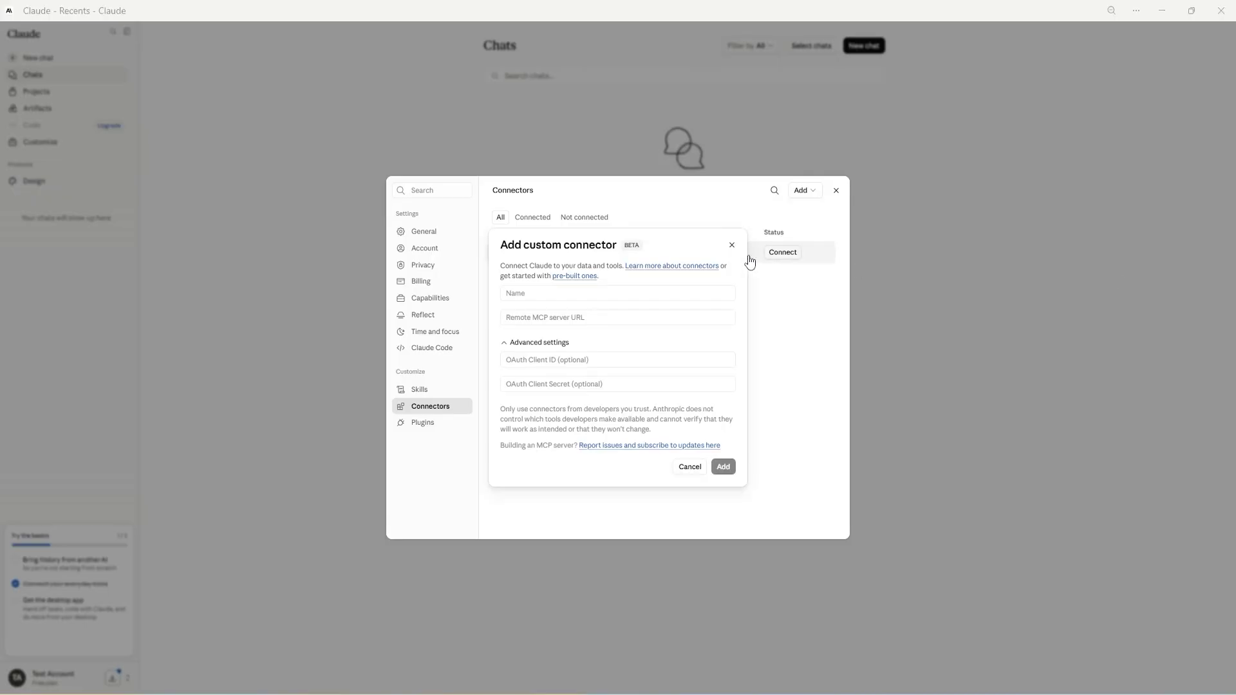
{"action": "right_click", "coordinate": [643, 293]}
{"action": "left_click", "coordinate": [693, 412]}
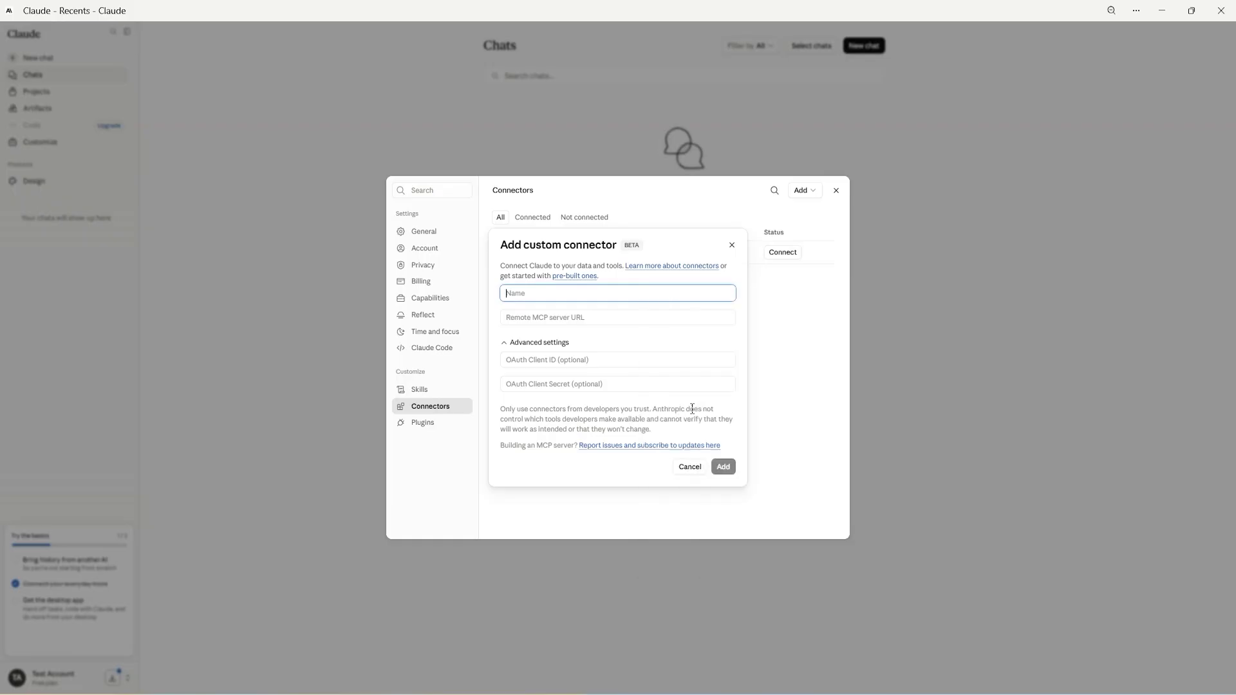
{"action": "right_click", "coordinate": [608, 322]}
{"action": "left_click", "coordinate": [674, 445]}
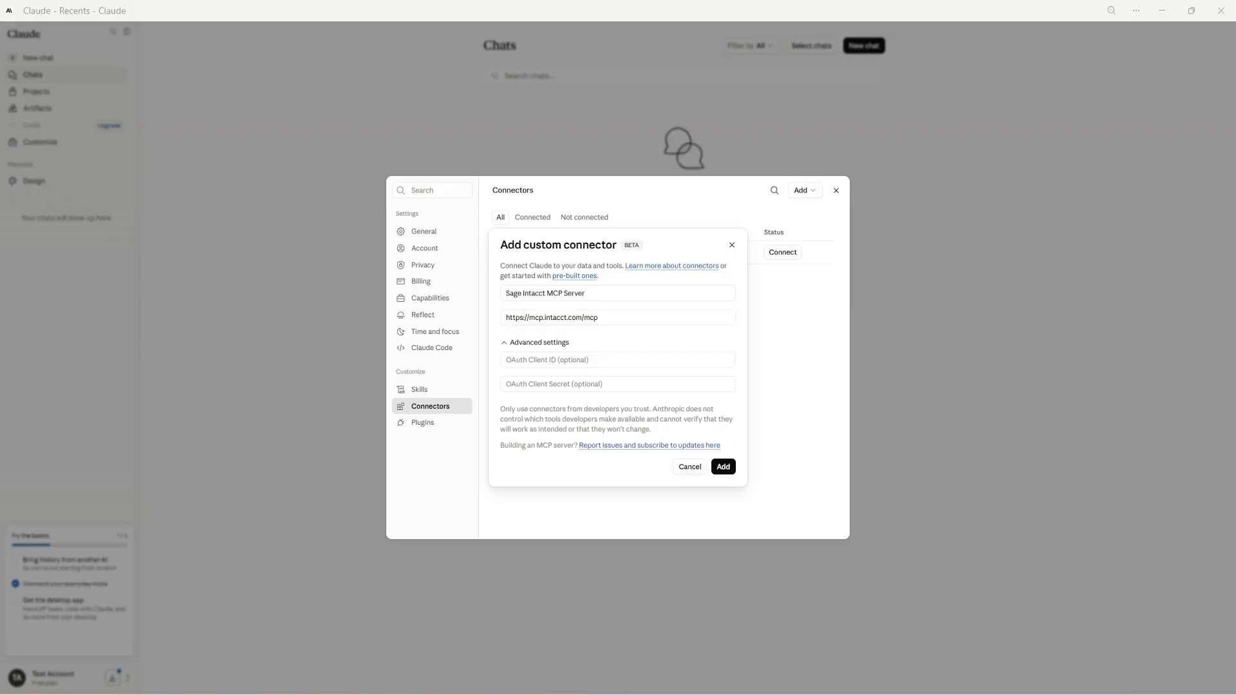
- Paste the application's OAuth client ID and client secret into the connector's advanced settings and add the connector
{"action": "left_click", "coordinate": [563, 361]}
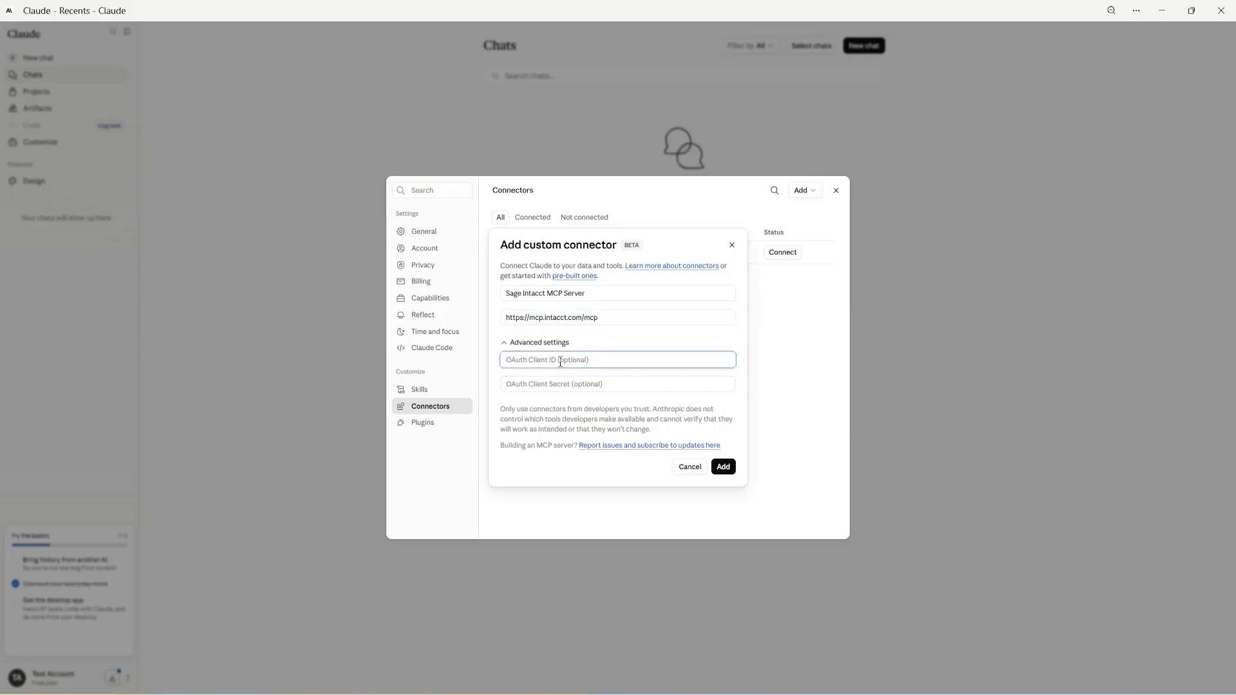
{"action": "right_click", "coordinate": [560, 361]}
{"action": "left_click", "coordinate": [612, 483]}
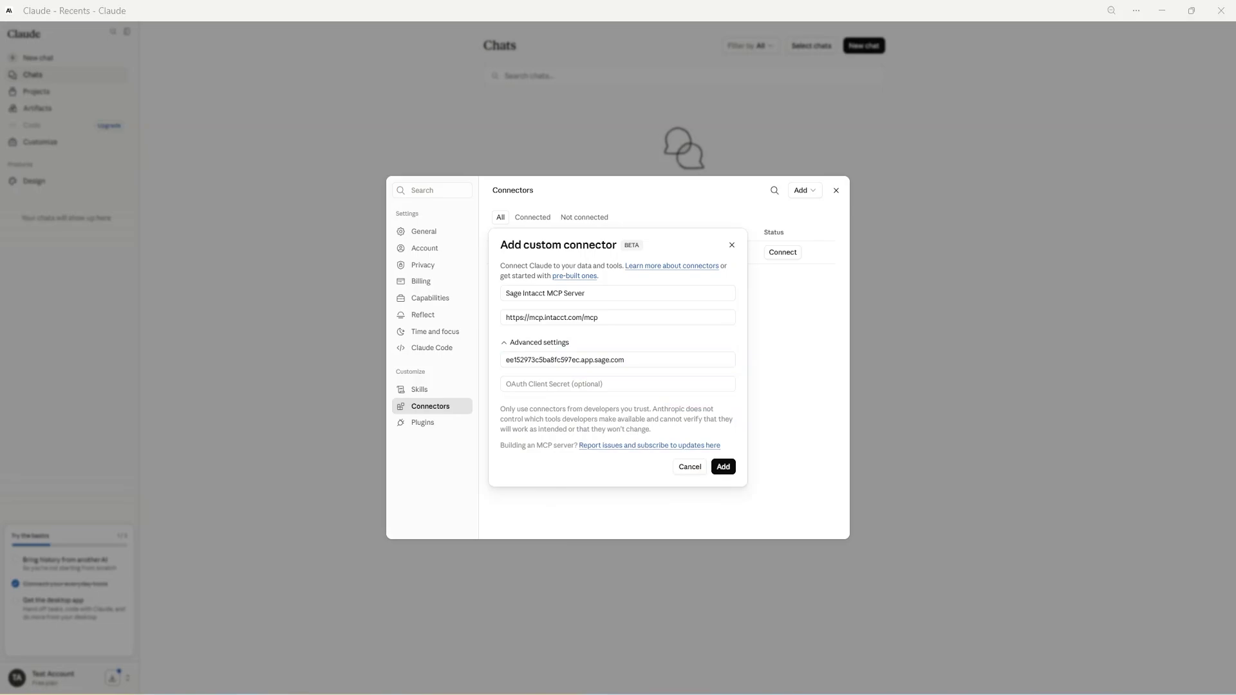
{"action": "right_click", "coordinate": [557, 387]}
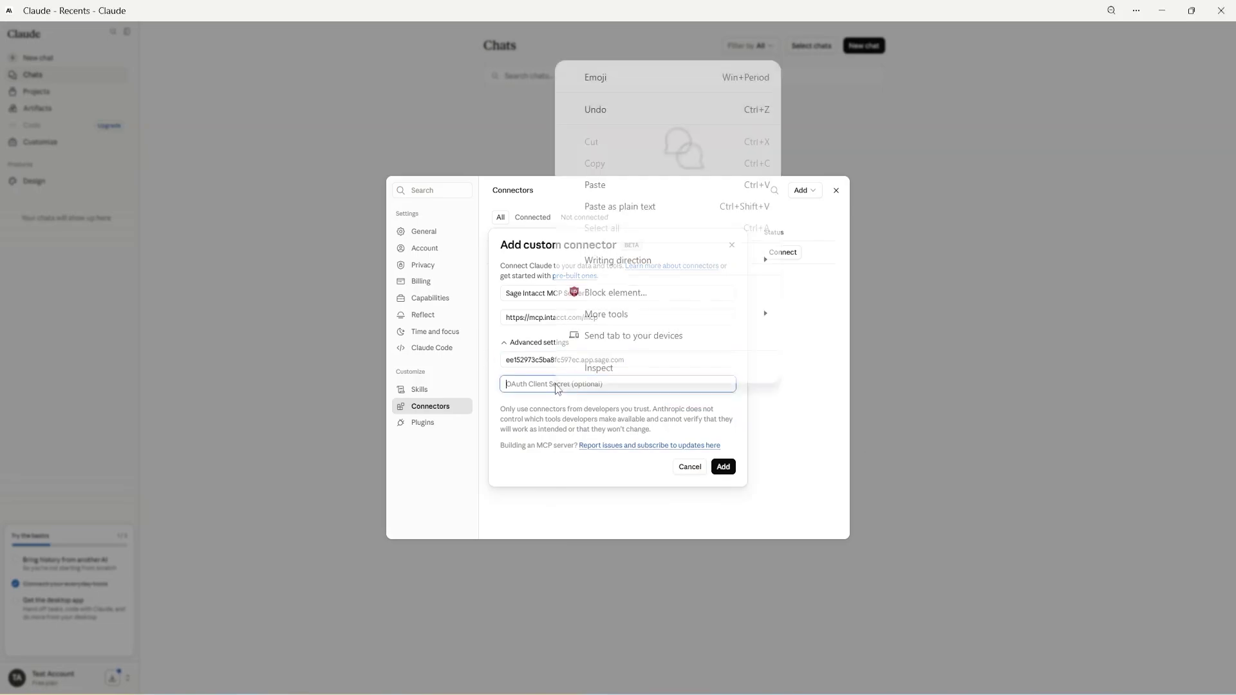
{"action": "left_click", "coordinate": [594, 184]}
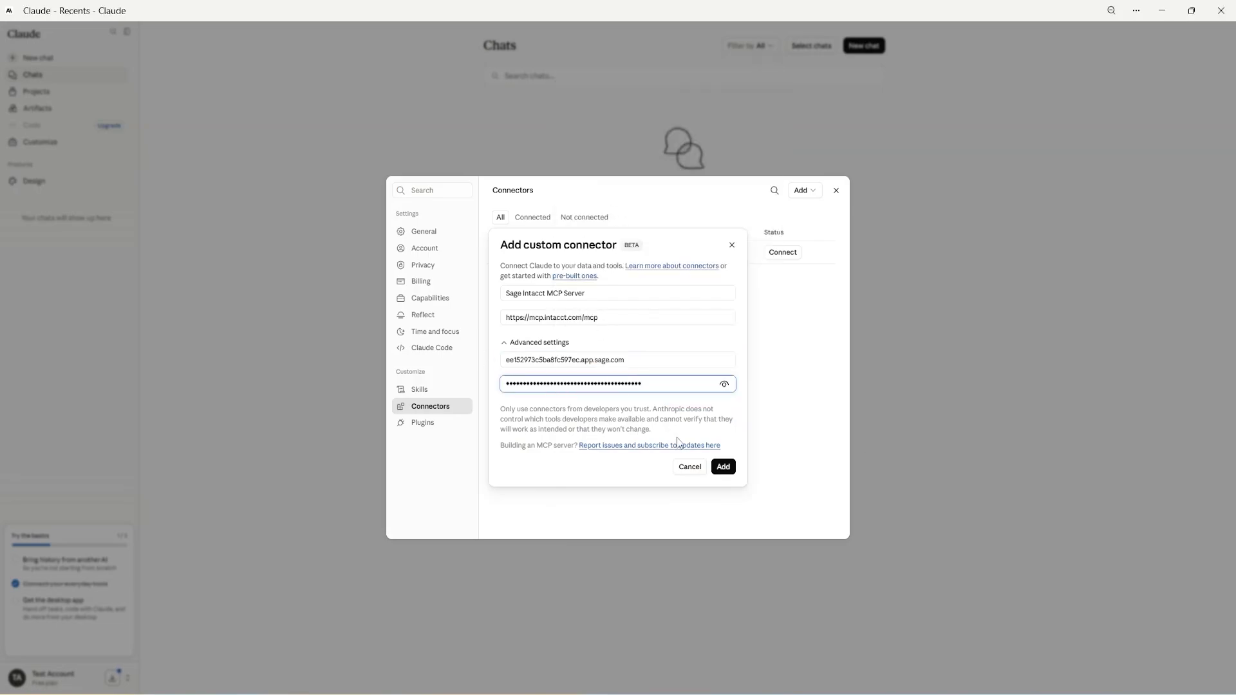
{"action": "left_click", "coordinate": [723, 469]}
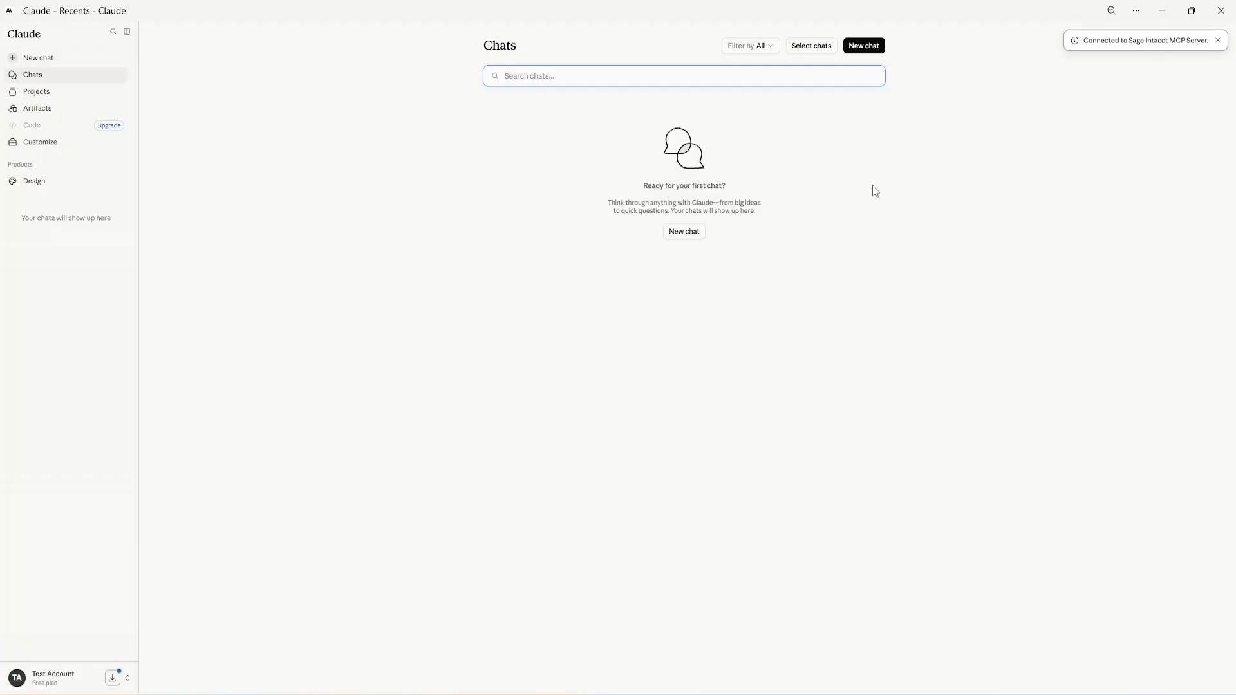
- Start a new chat, set the Sage Intacct MCP Server connector's read-only tools to Always allow and close the settings
{"action": "left_click", "coordinate": [873, 47]}
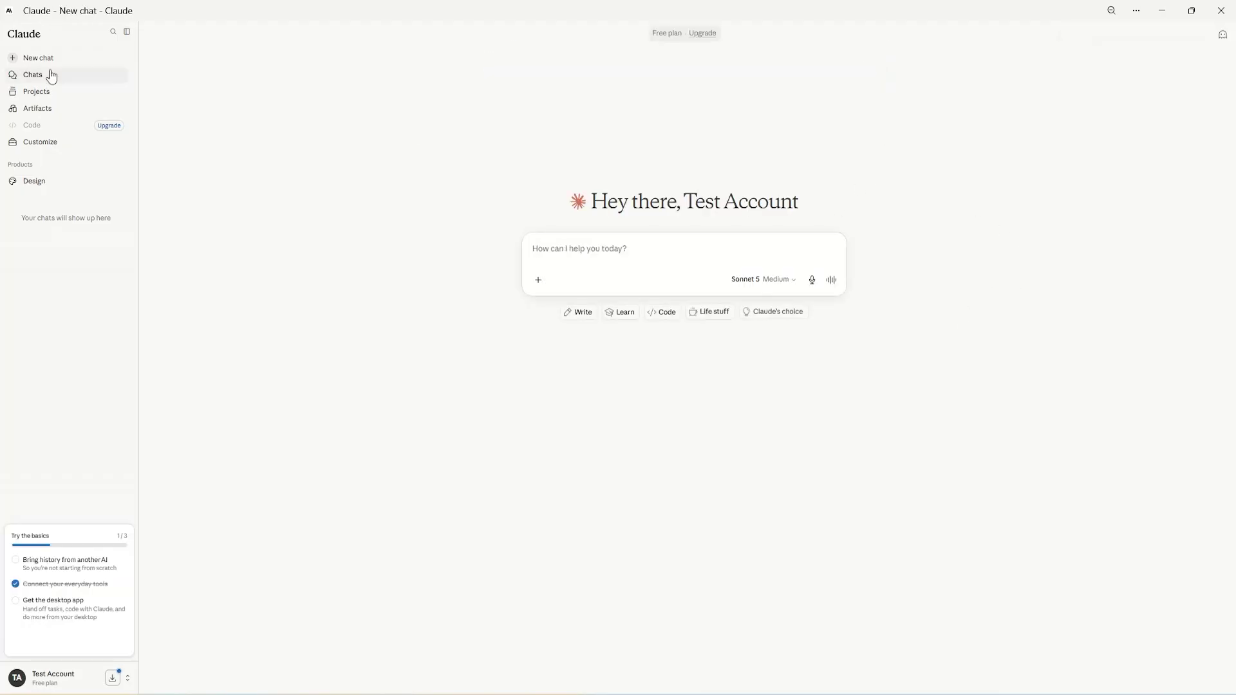
{"action": "left_click", "coordinate": [39, 141]}
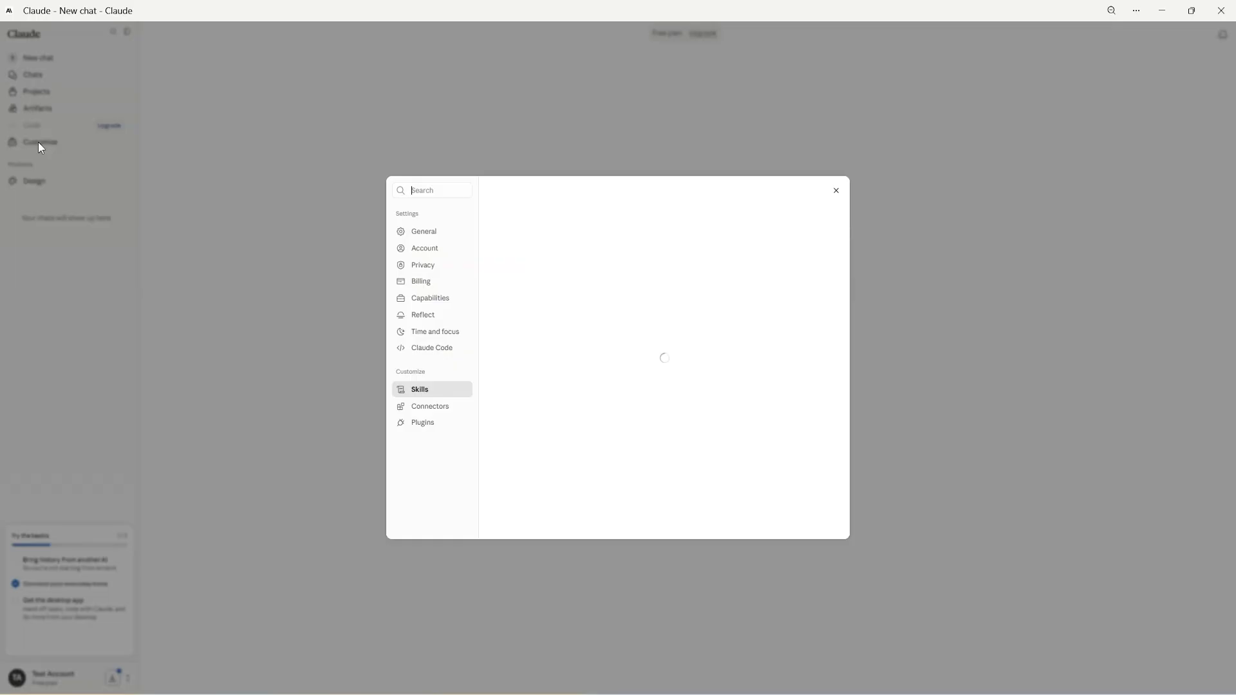
{"action": "left_click", "coordinate": [433, 404]}
{"action": "left_click", "coordinate": [538, 254]}
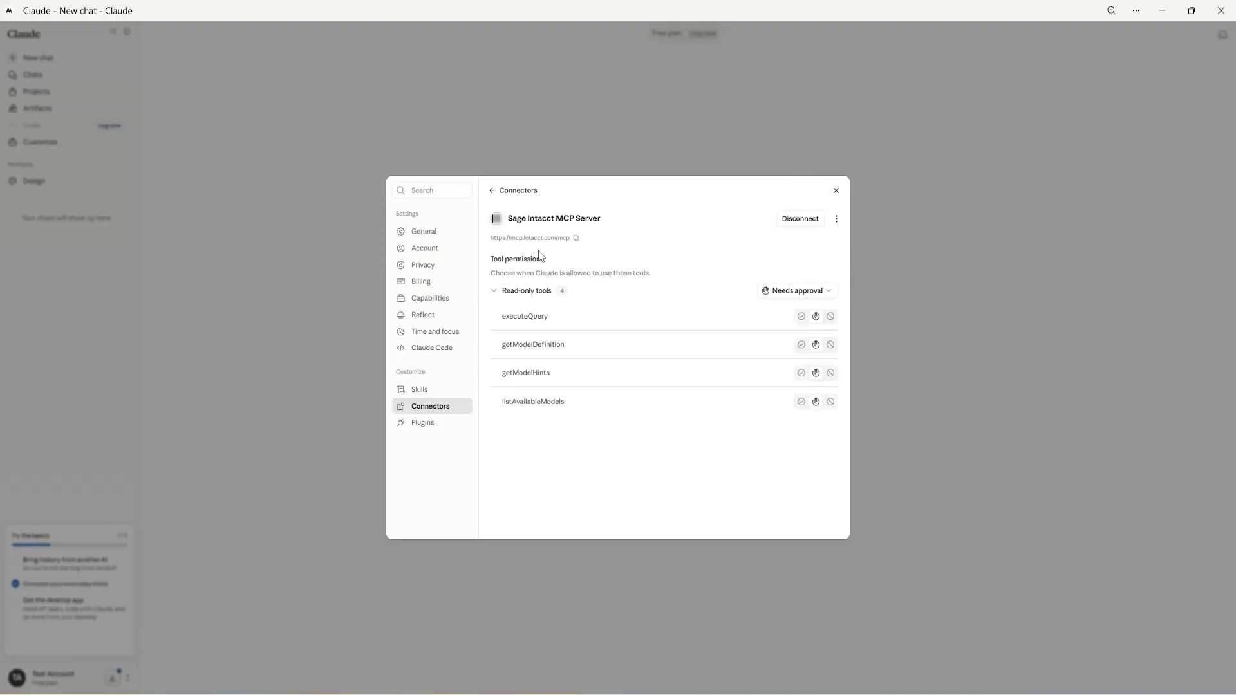
{"action": "left_click", "coordinate": [781, 293]}
{"action": "left_click", "coordinate": [787, 314]}
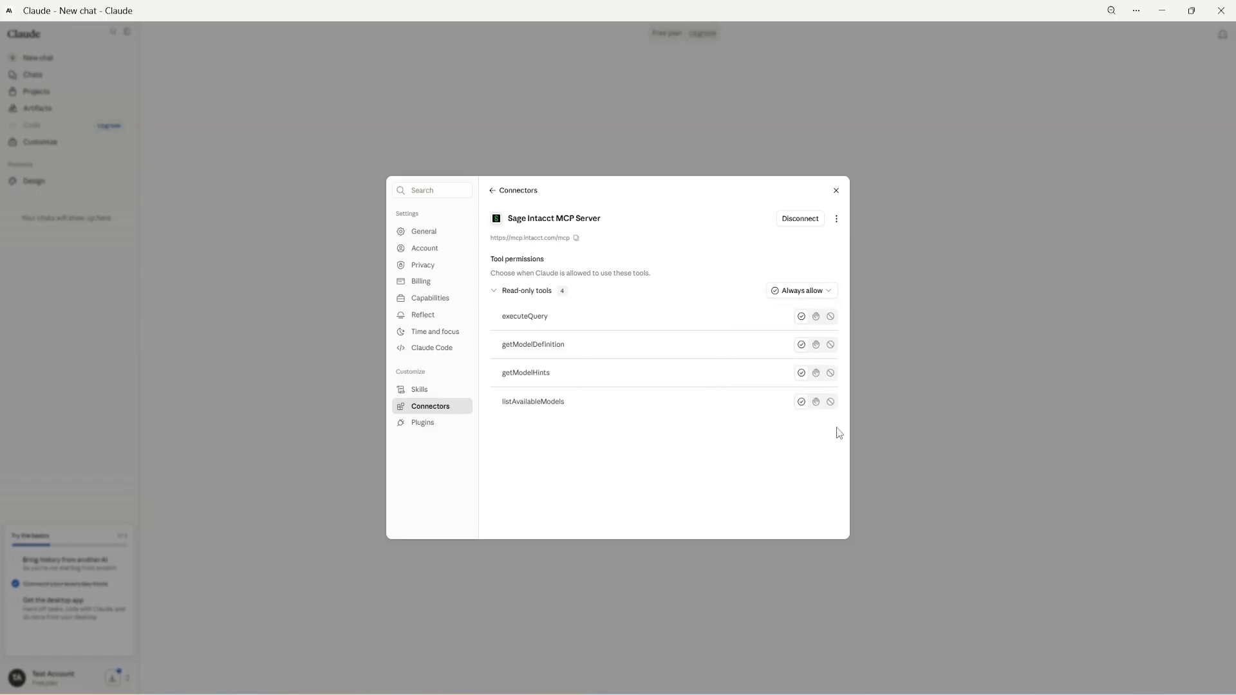
{"action": "left_click", "coordinate": [836, 191]}
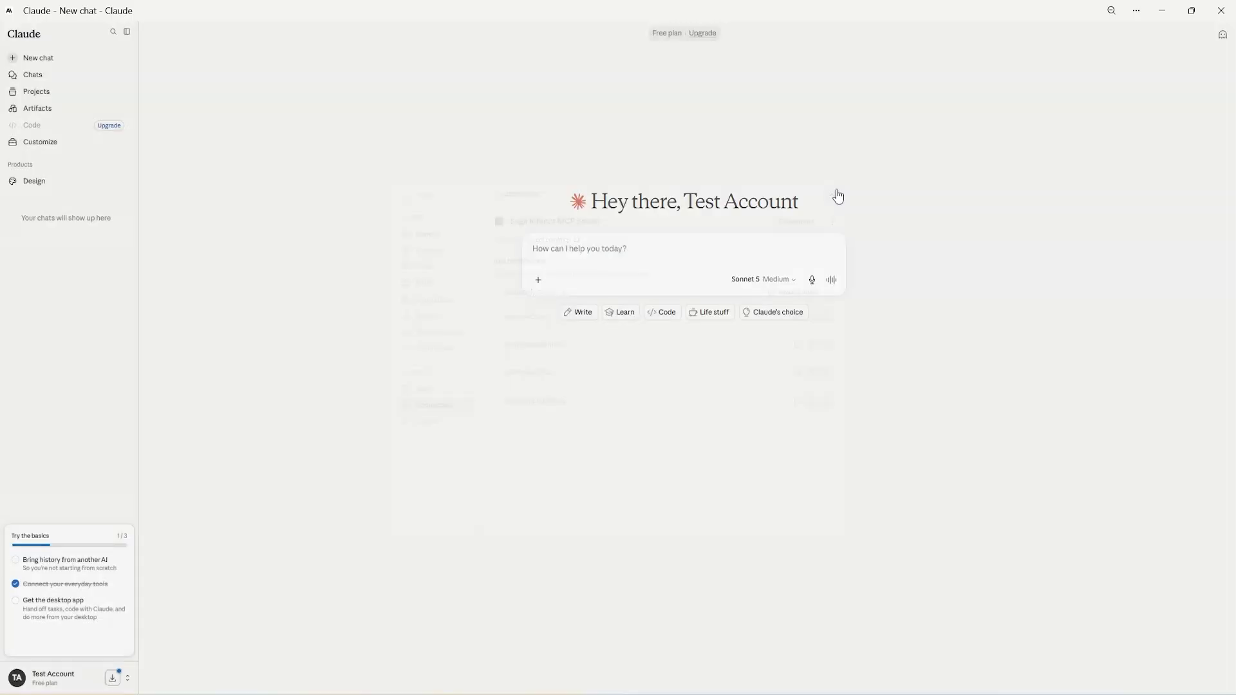
- Ask Claude "What are my top 10 AR invoices that are still outstanding?" in the new chat
{"action": "left_click", "coordinate": [672, 253]}
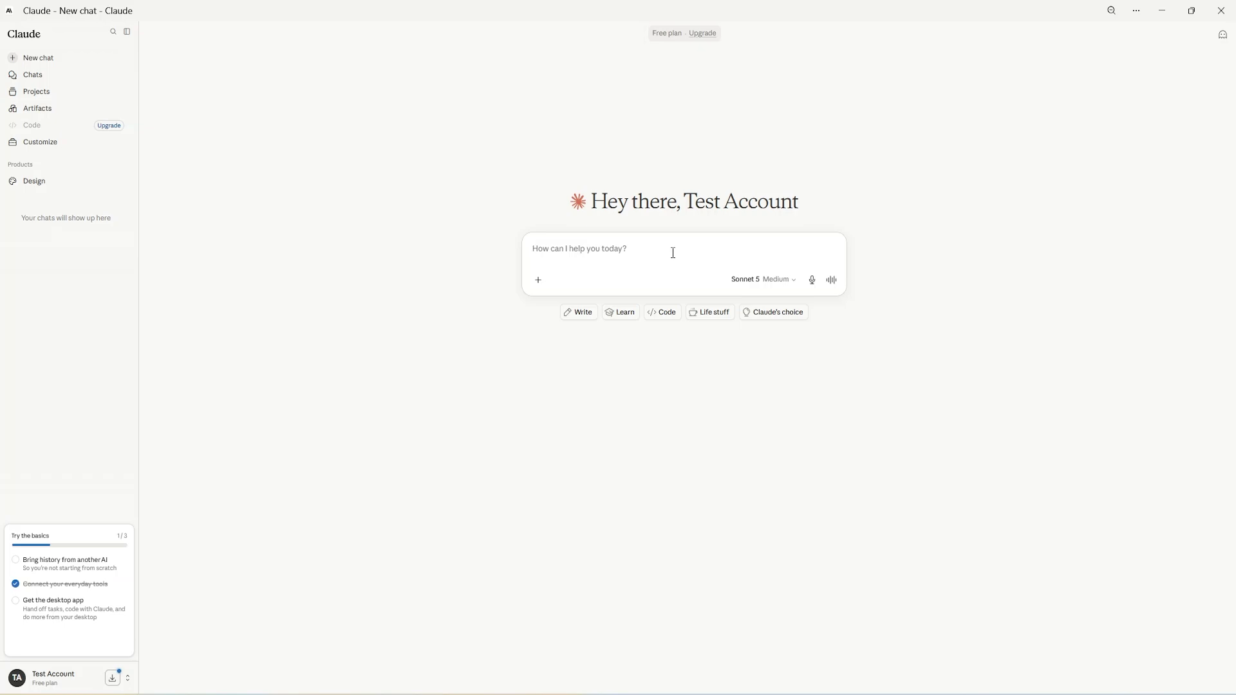
{"action": "type", "text": "What are my "}
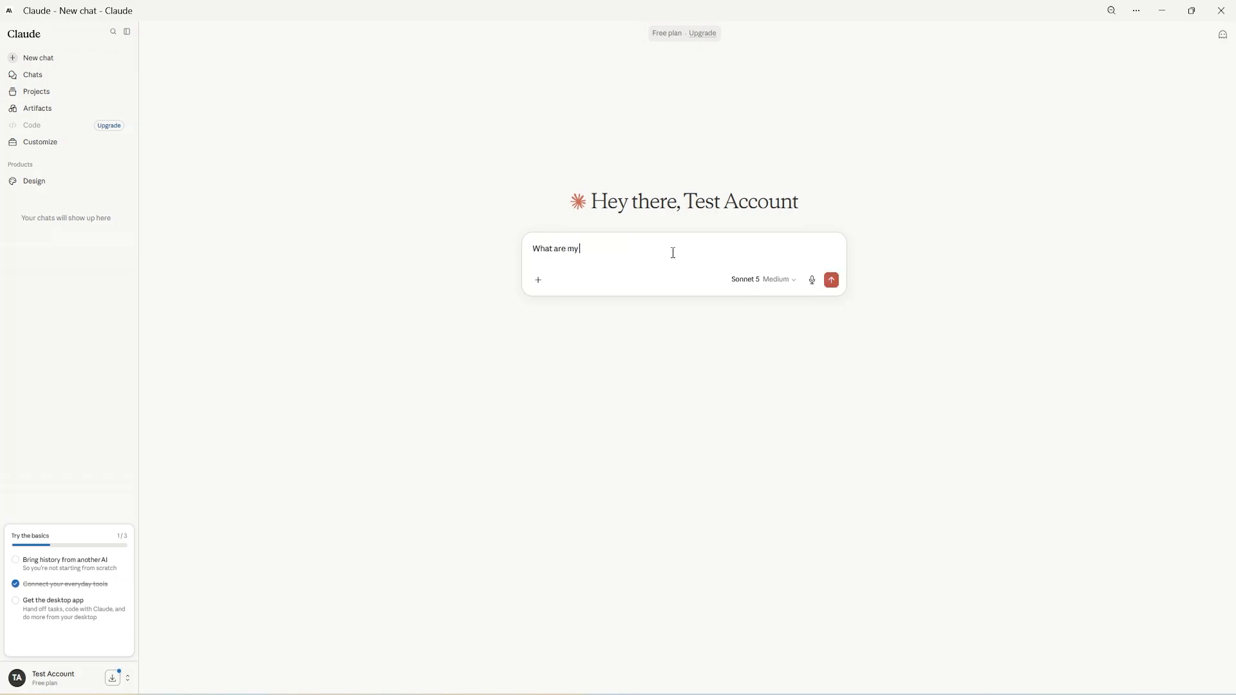
{"action": "type", "text": "top 10 AR invoices that are still outstanding?"}
{"action": "key", "text": "Return"}
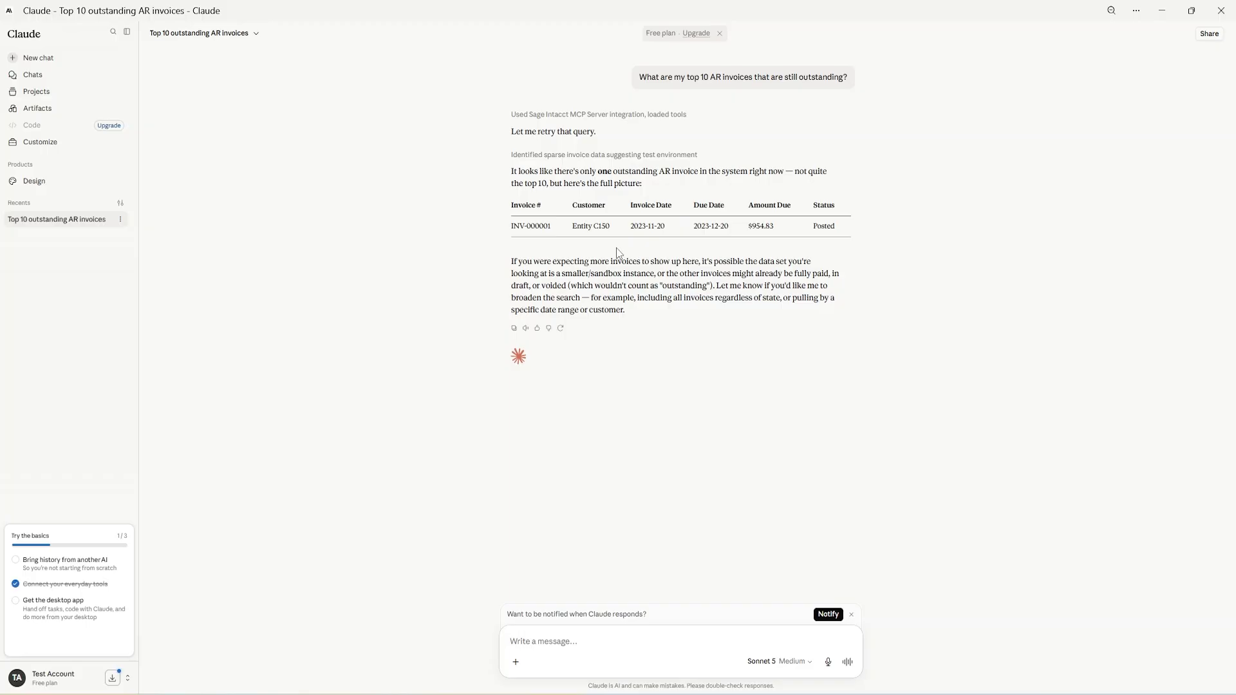
{"action": "left_click_drag", "start_coordinate": [708, 325], "coordinate": [661, 285]}
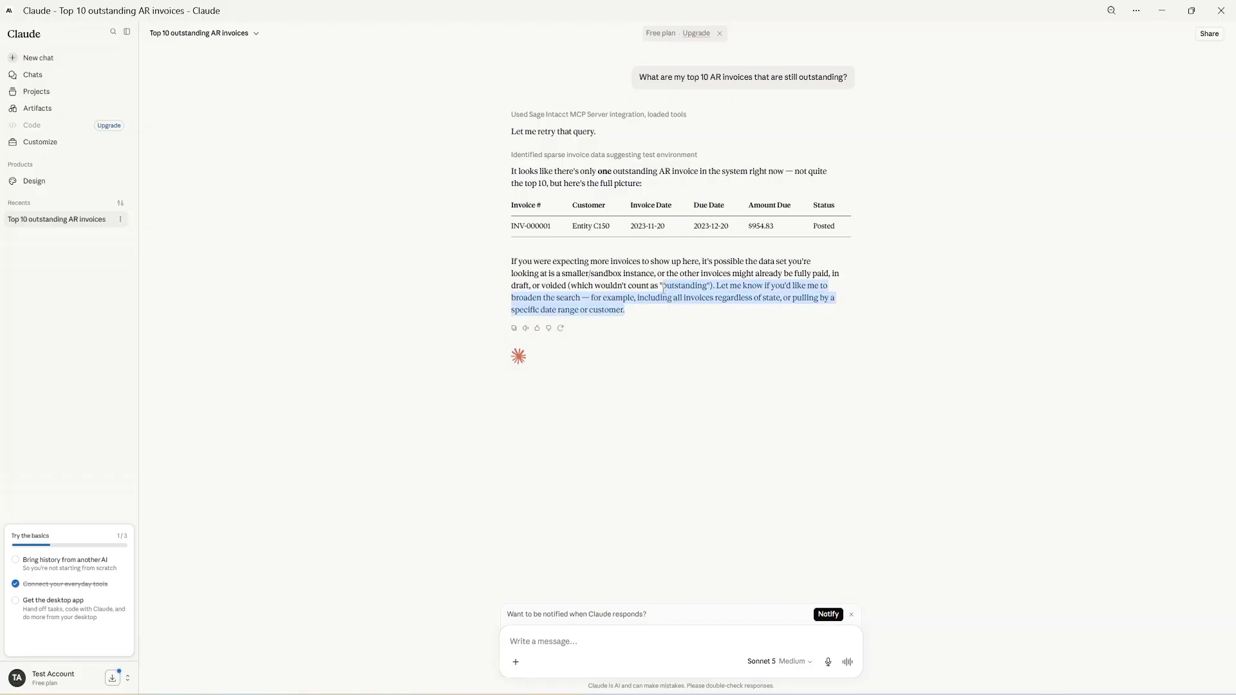
{"action": "left_click", "coordinate": [668, 320]}
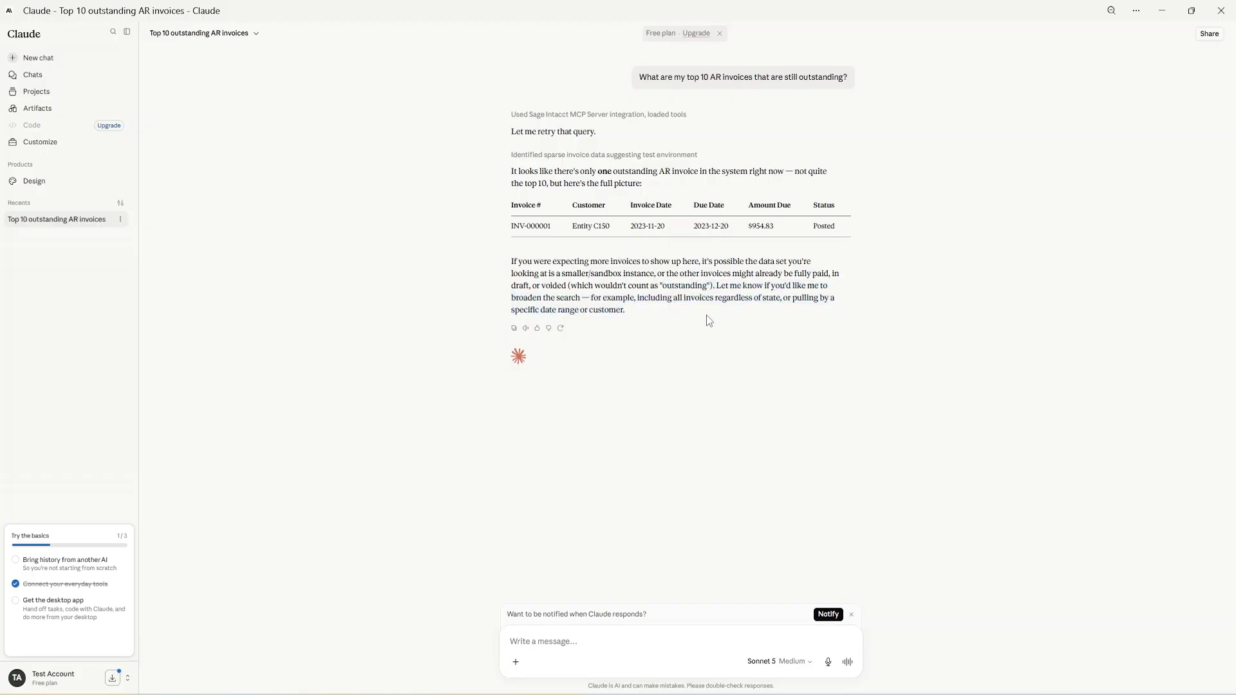